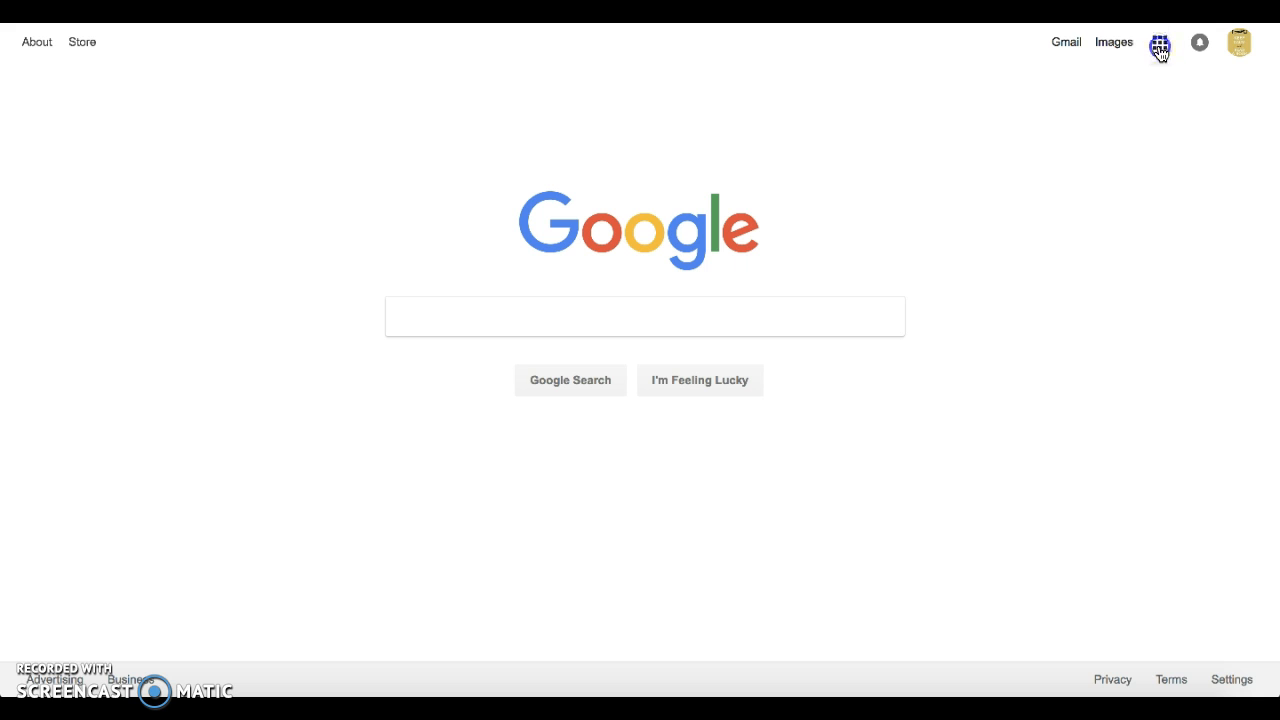
Open Google Classroom from the Google home page and create a class named Instructional Tutorial, leaving section, subject and room empty.
click(1159, 46)
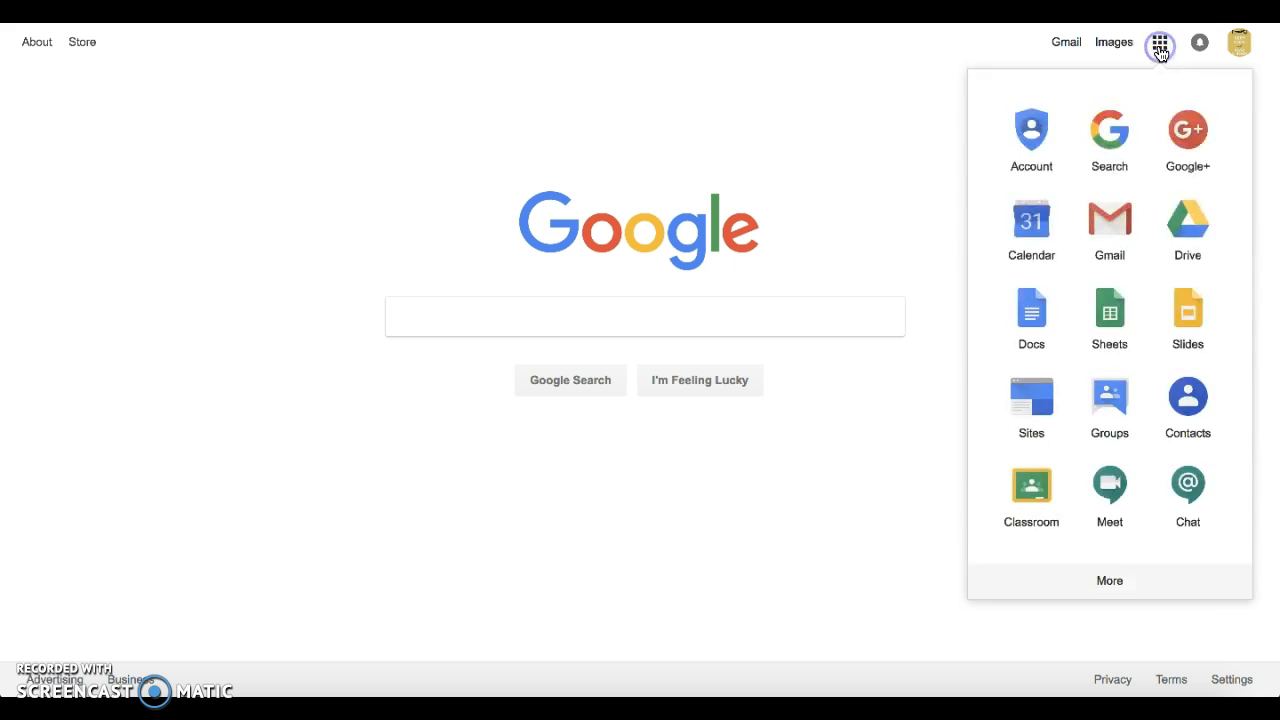
click(1045, 493)
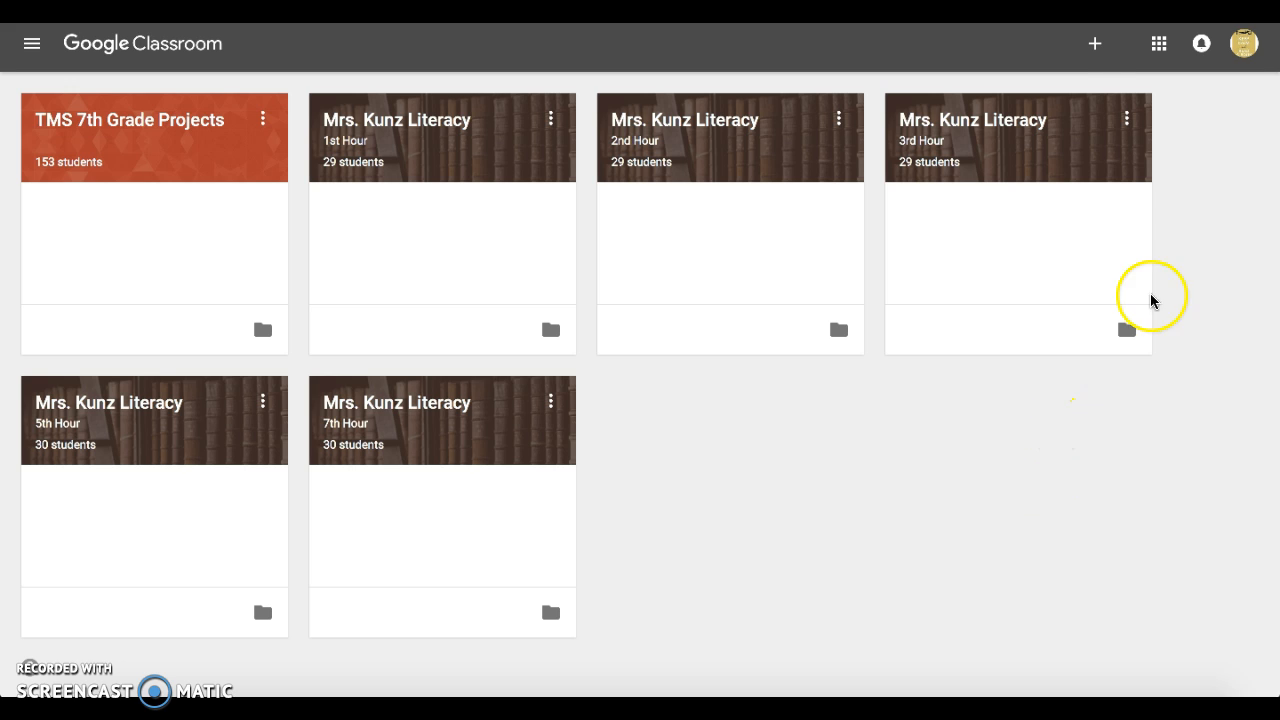
click(1096, 52)
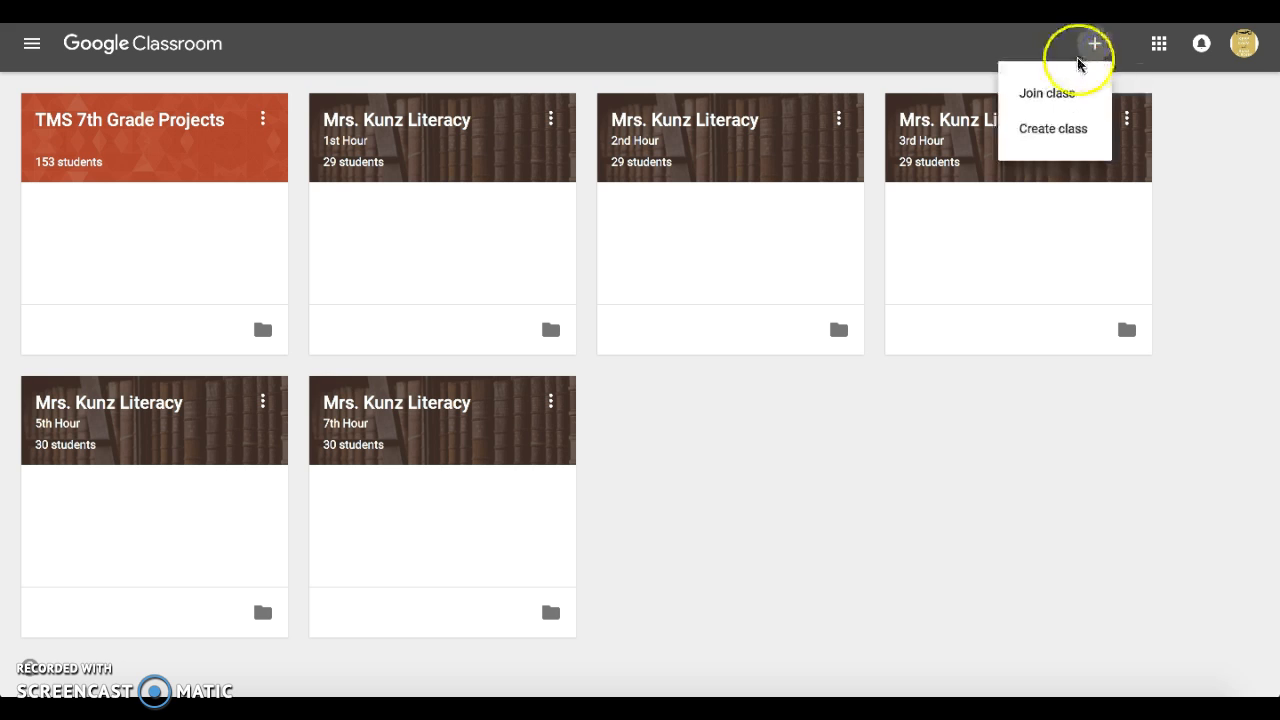
click(1061, 138)
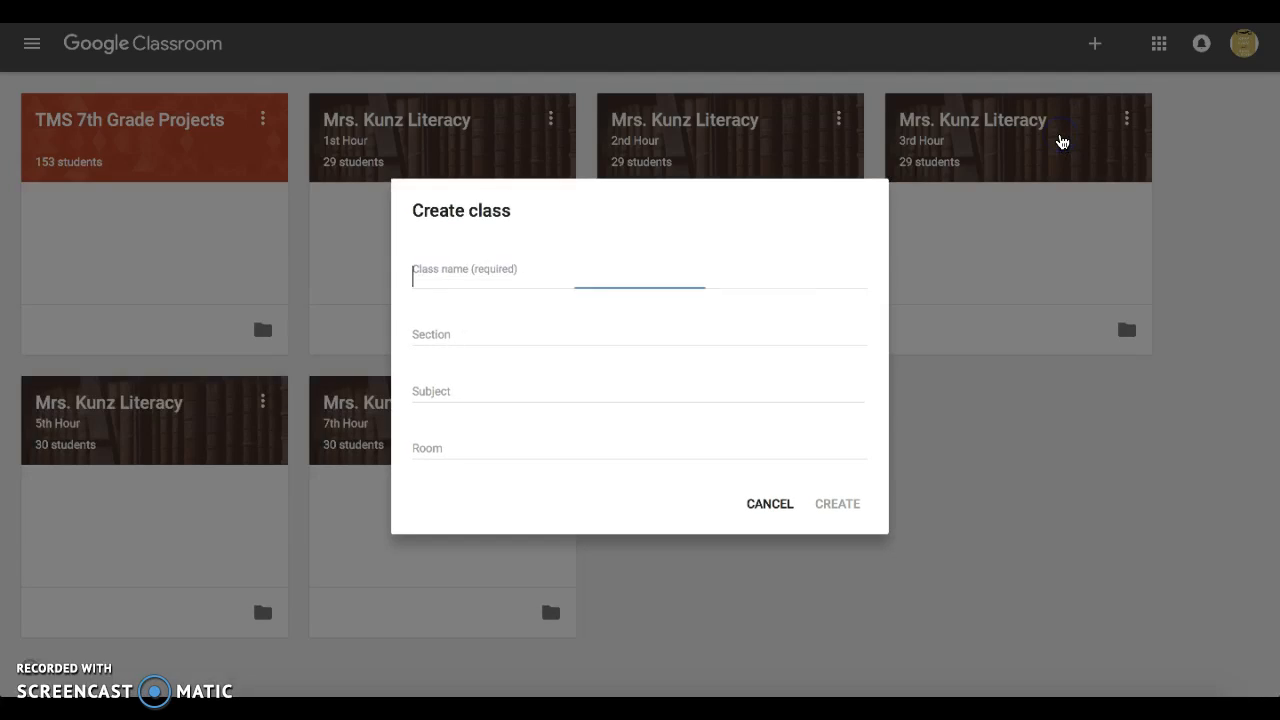
text(Ins)
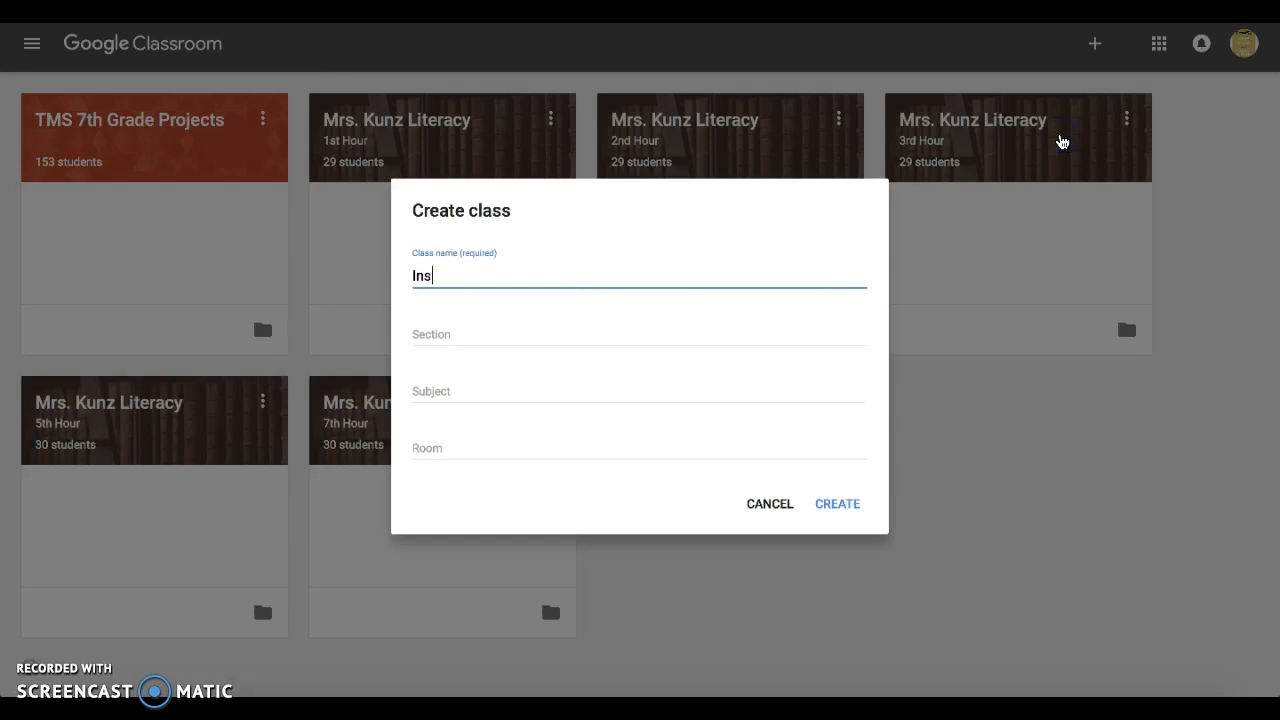
text(tructional Tutorial)
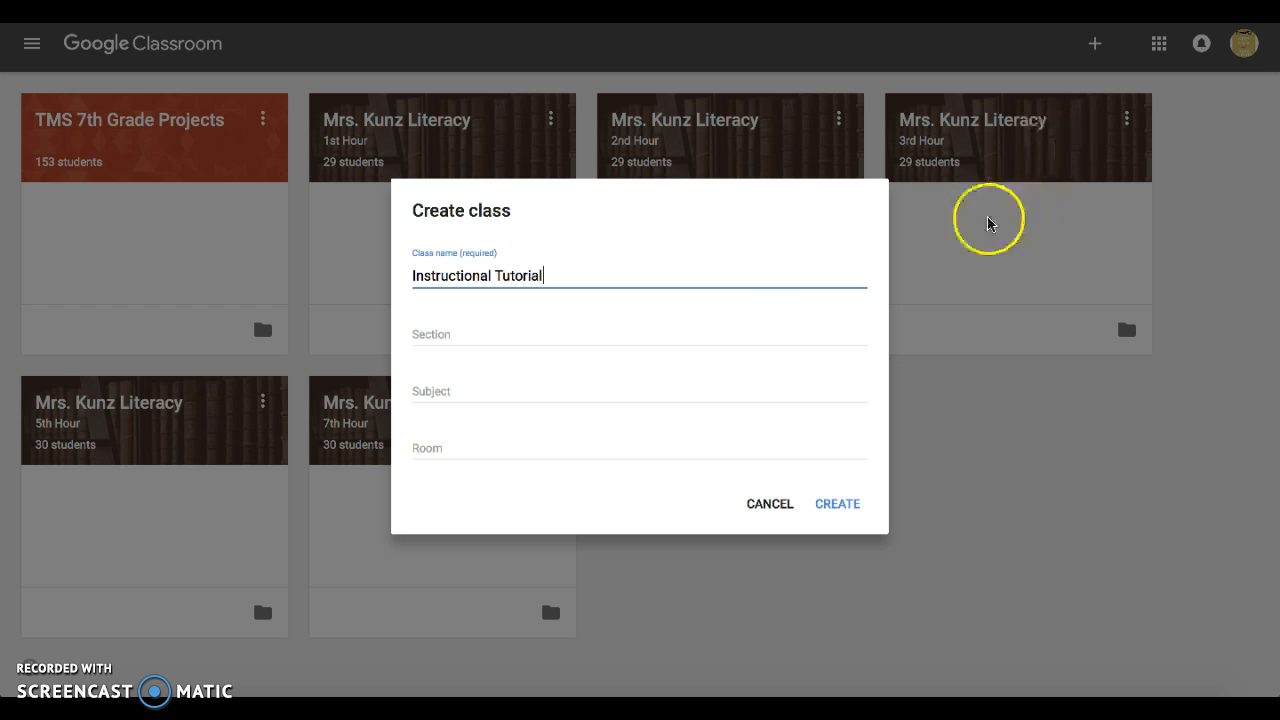
click(507, 336)
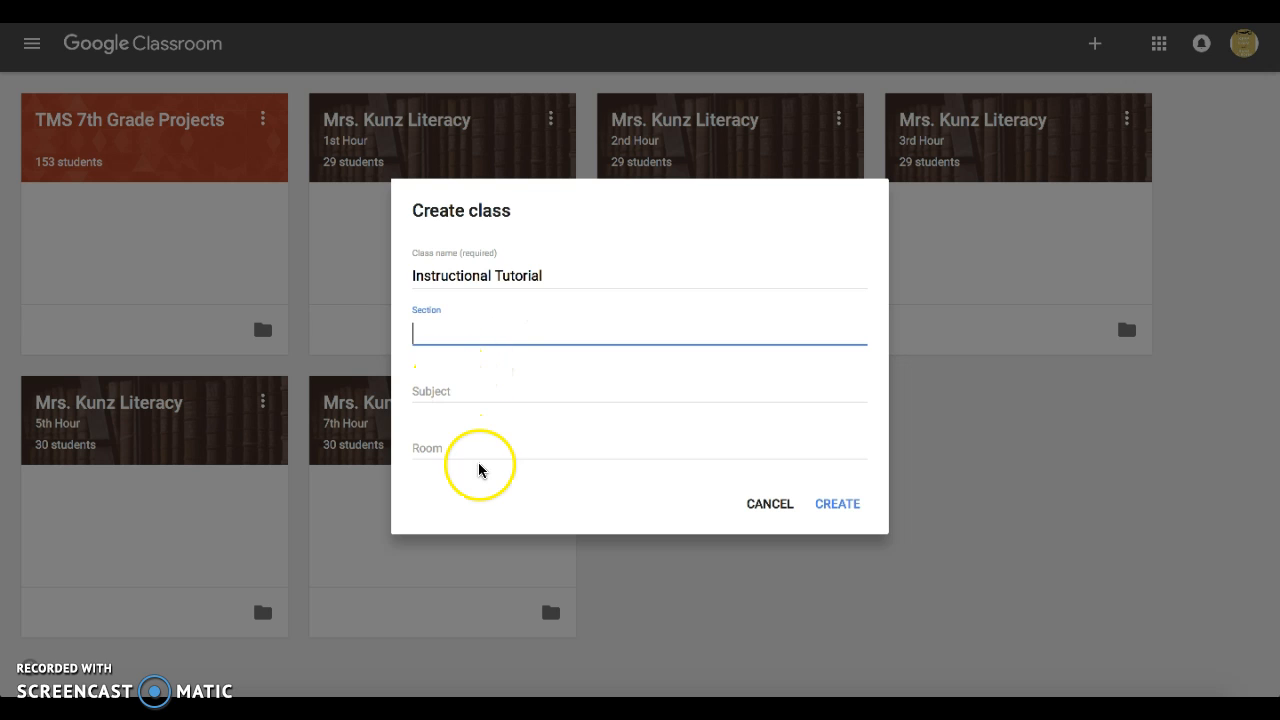
click(838, 505)
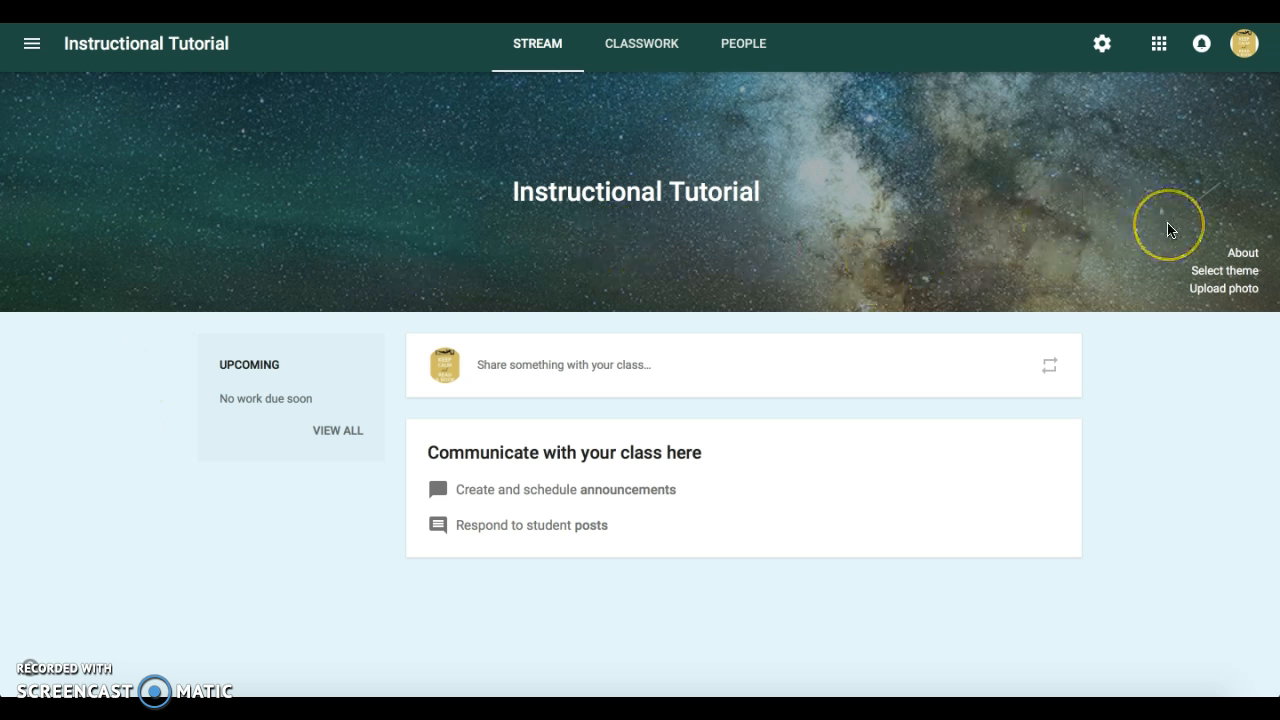
Set the class theme to the gallery picture of colourful jelly beans.
click(1226, 272)
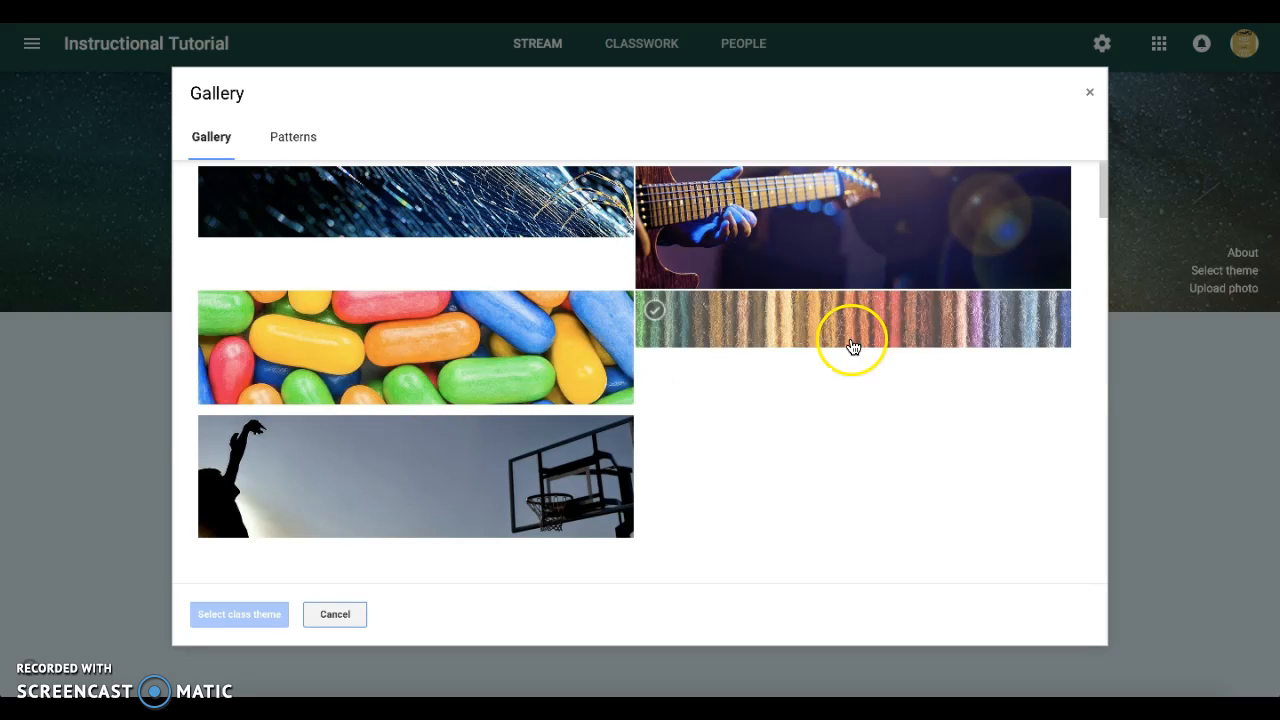
scroll(850, 345, down, 3)
scroll(846, 343, up, 3)
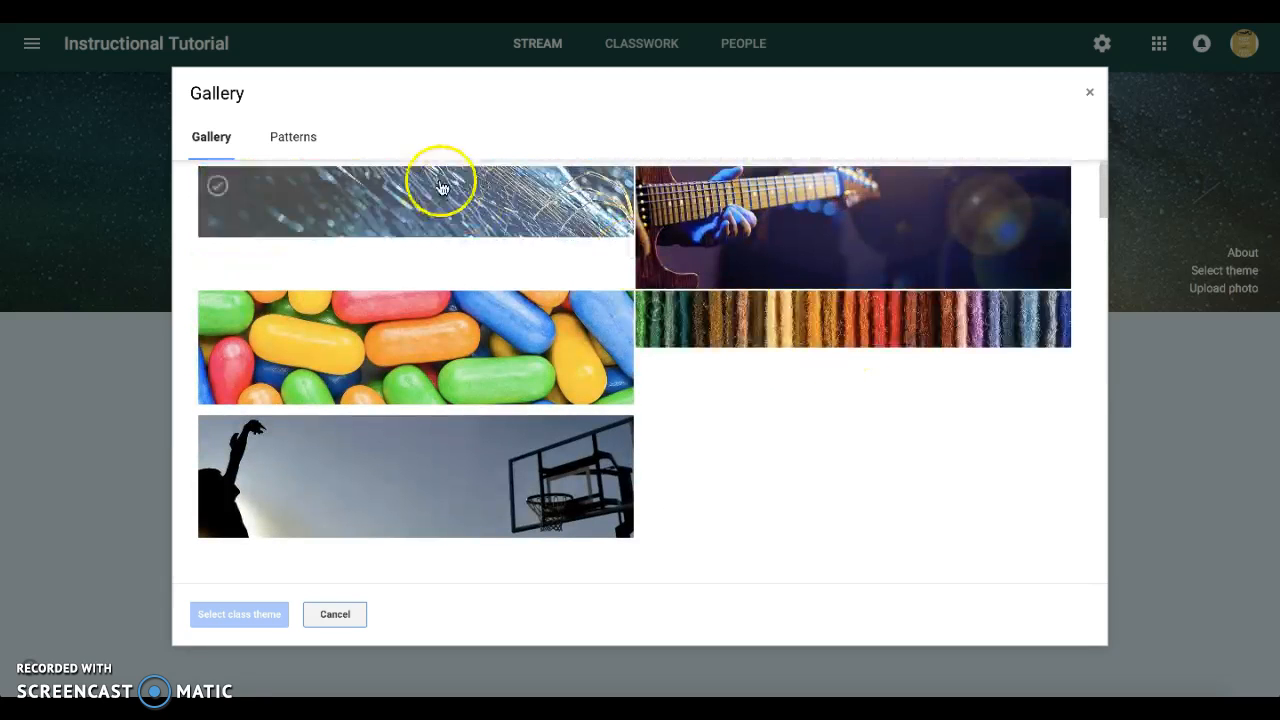
click(464, 335)
click(276, 613)
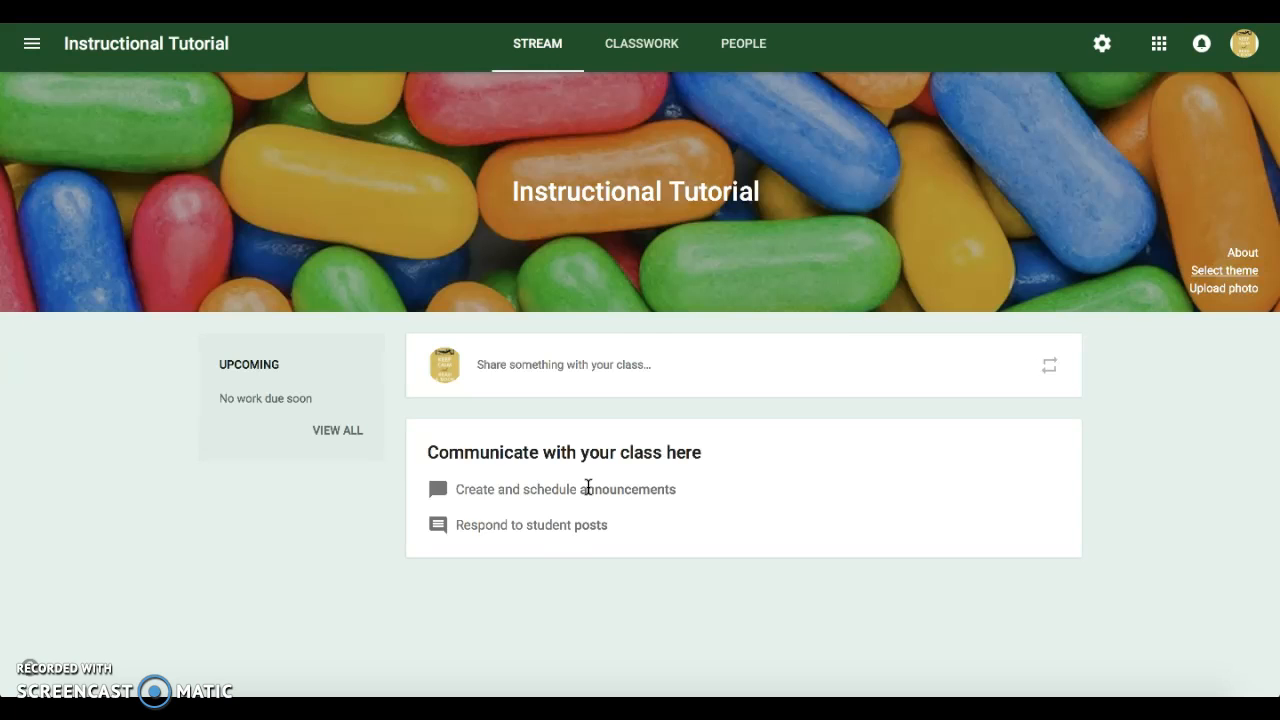
Start a new assignment in the class's classwork with the title Student Work, leaving the instructions empty.
click(641, 46)
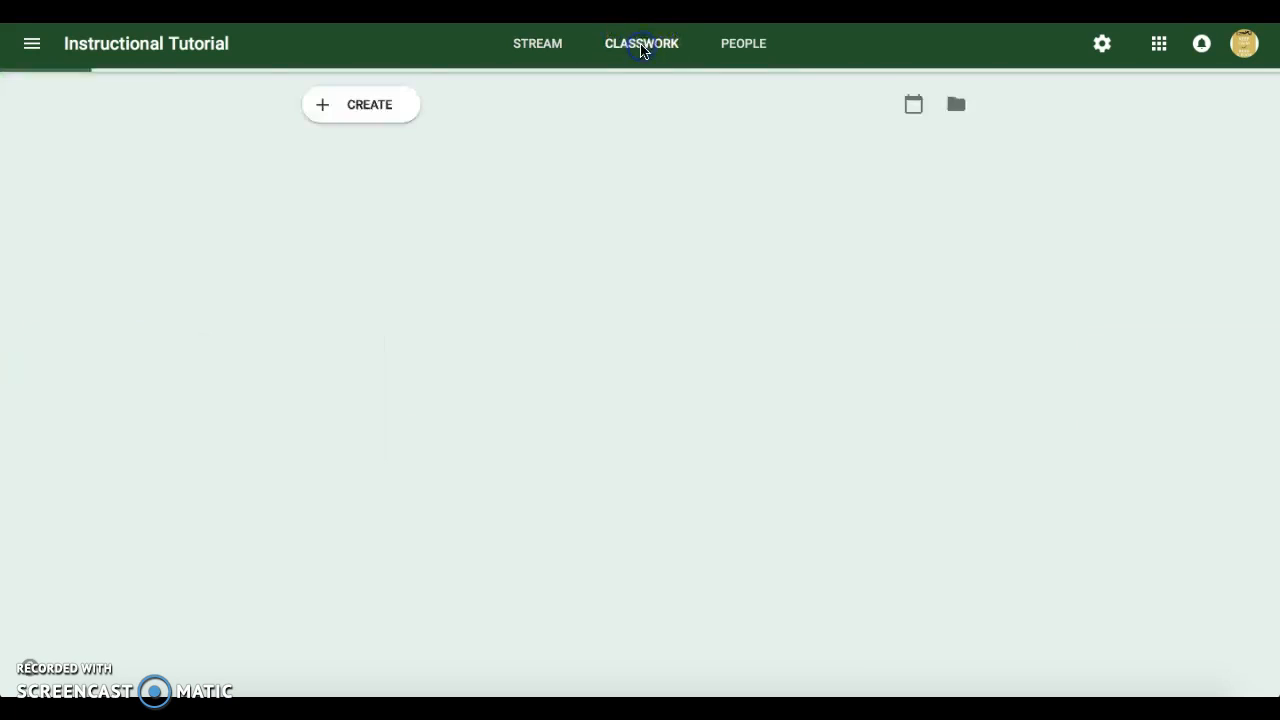
click(369, 108)
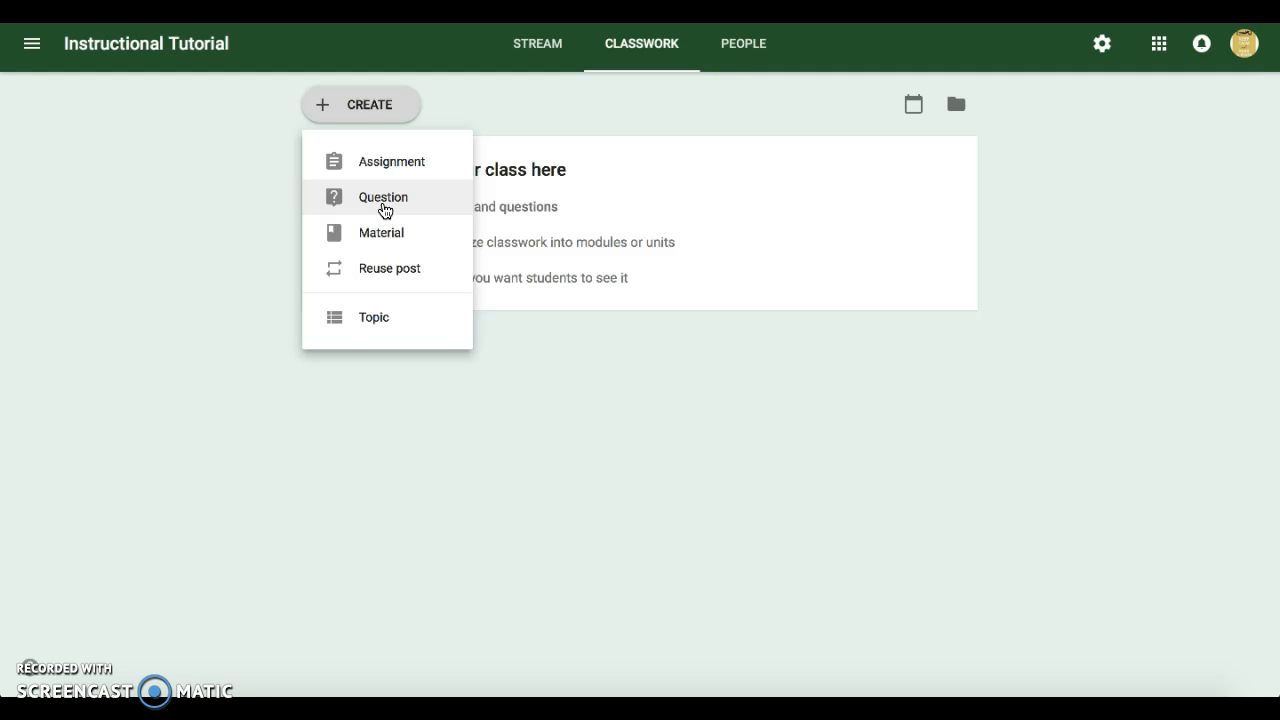
click(394, 263)
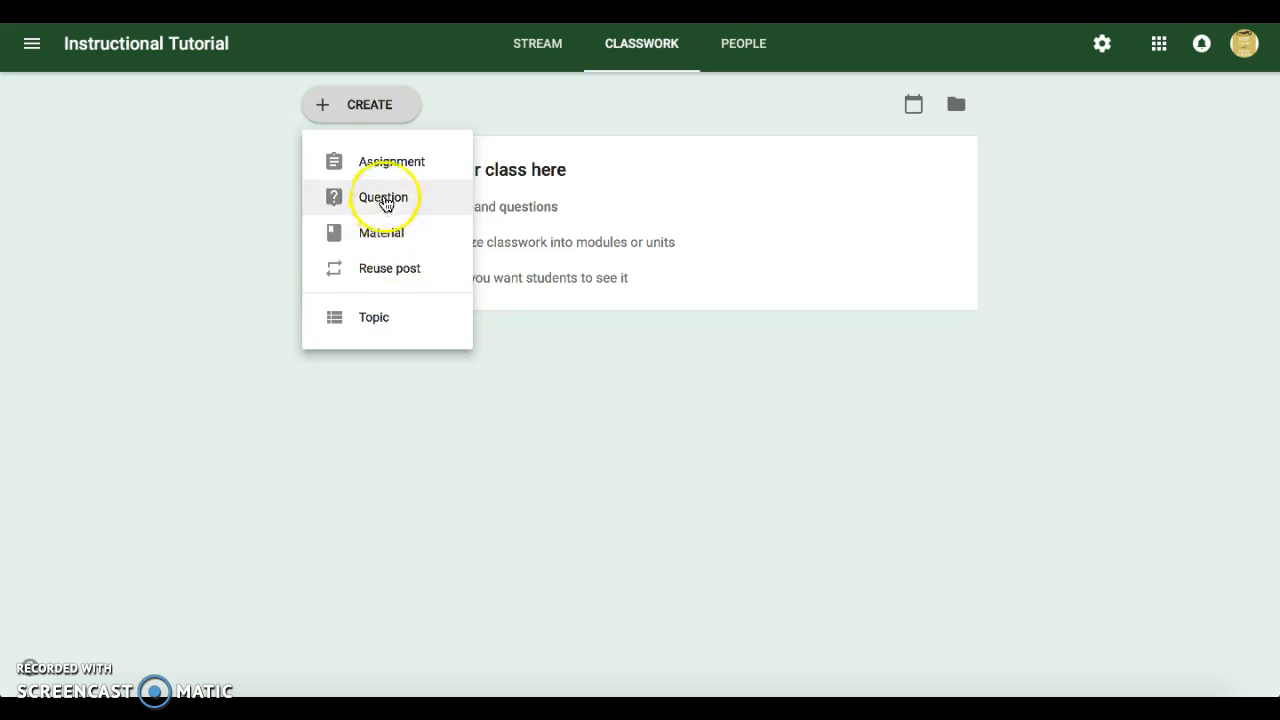
click(388, 164)
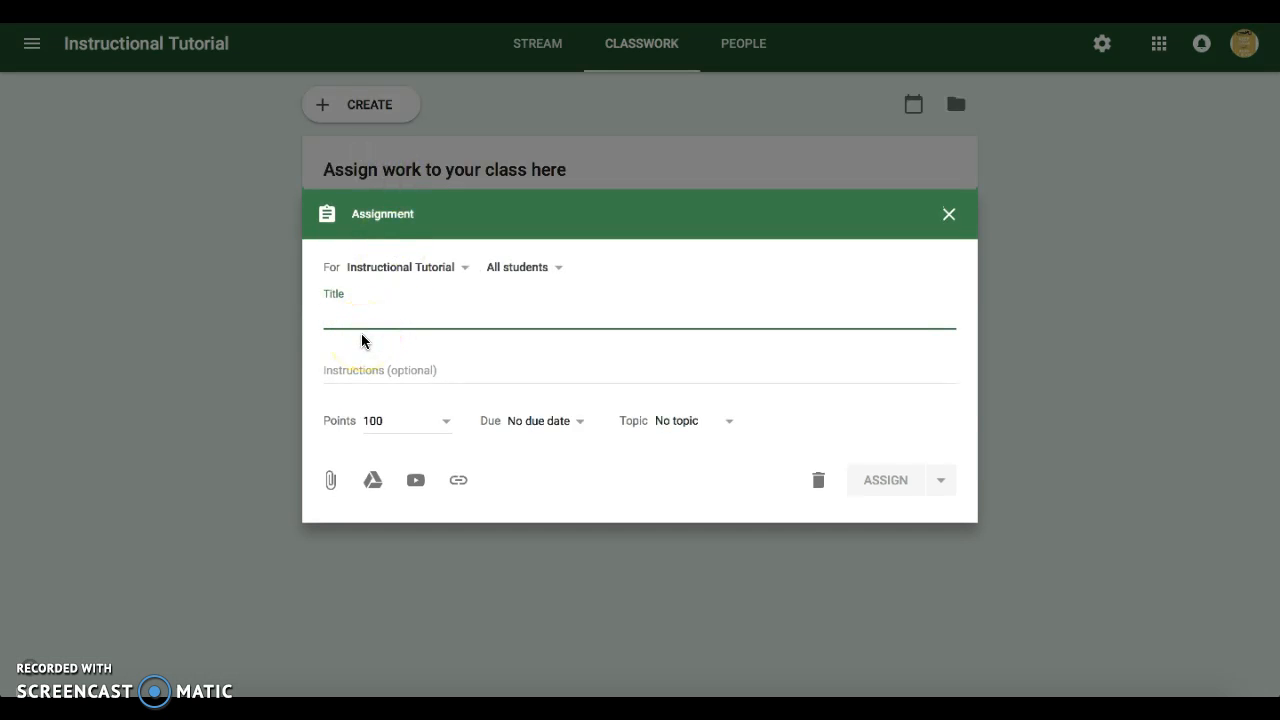
text(Student Work)
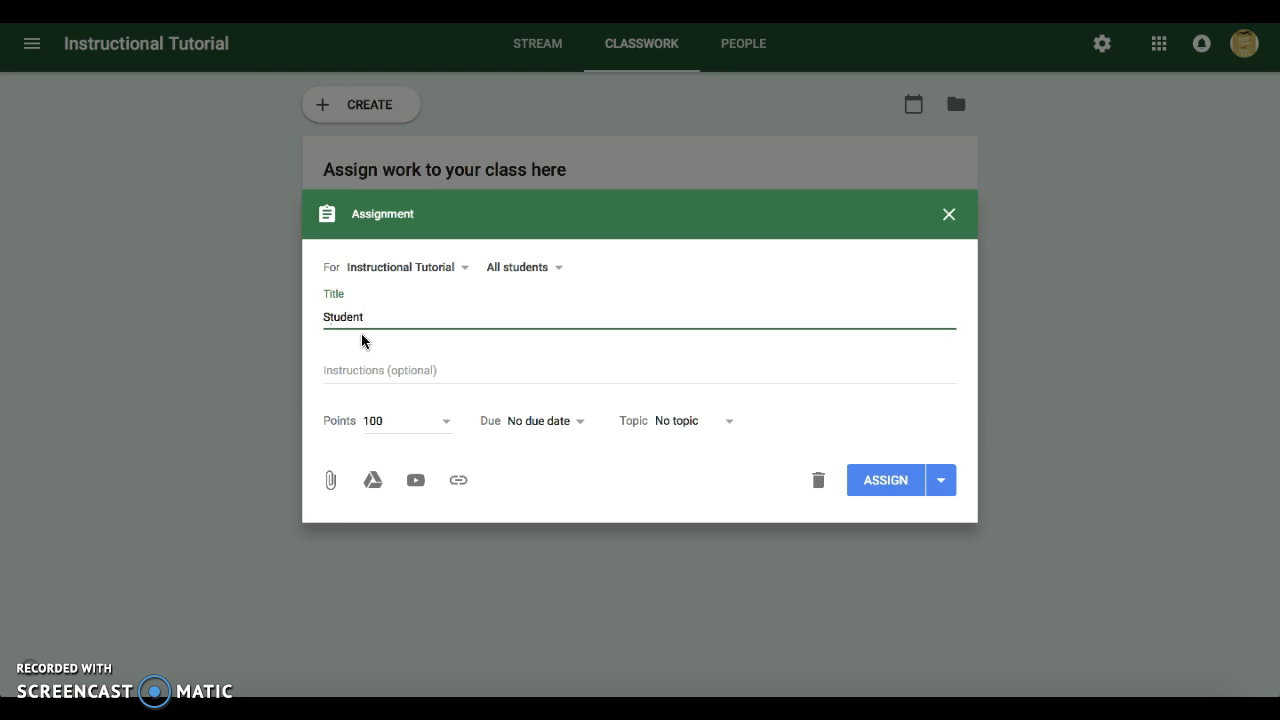
click(363, 397)
click(363, 377)
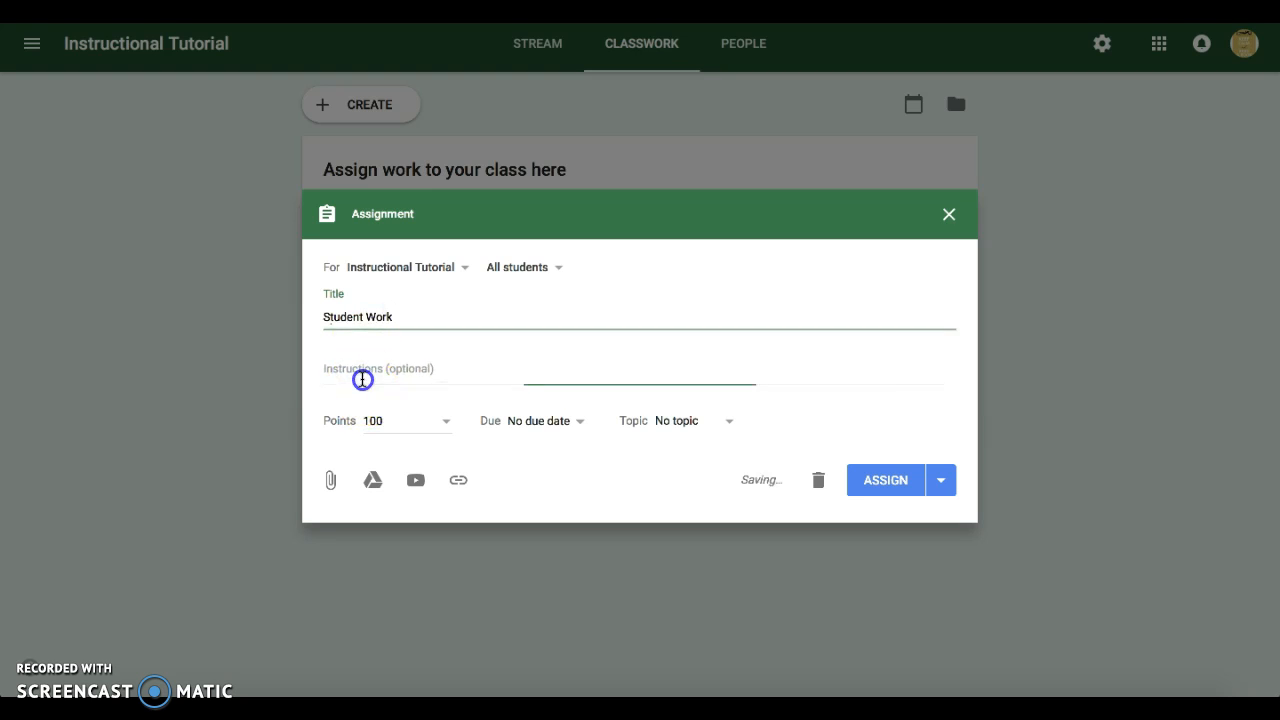
Set the assignment's points to Ungraded.
click(443, 424)
click(447, 423)
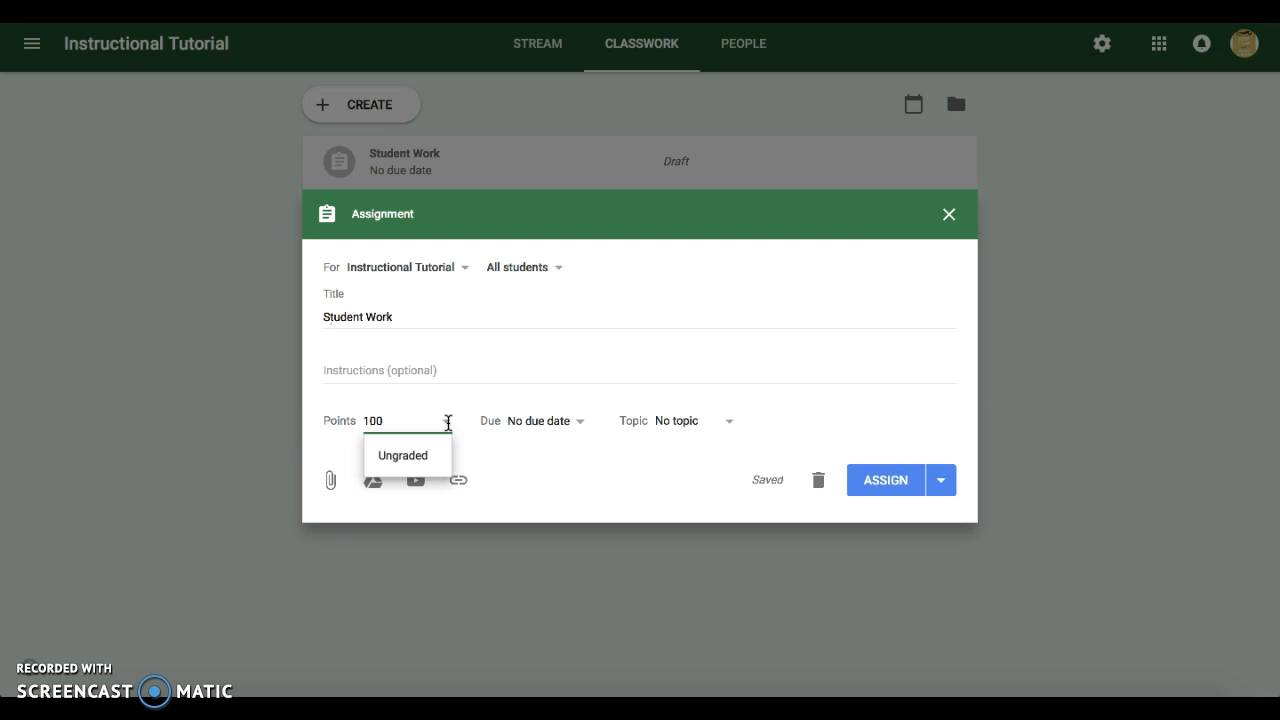
click(410, 456)
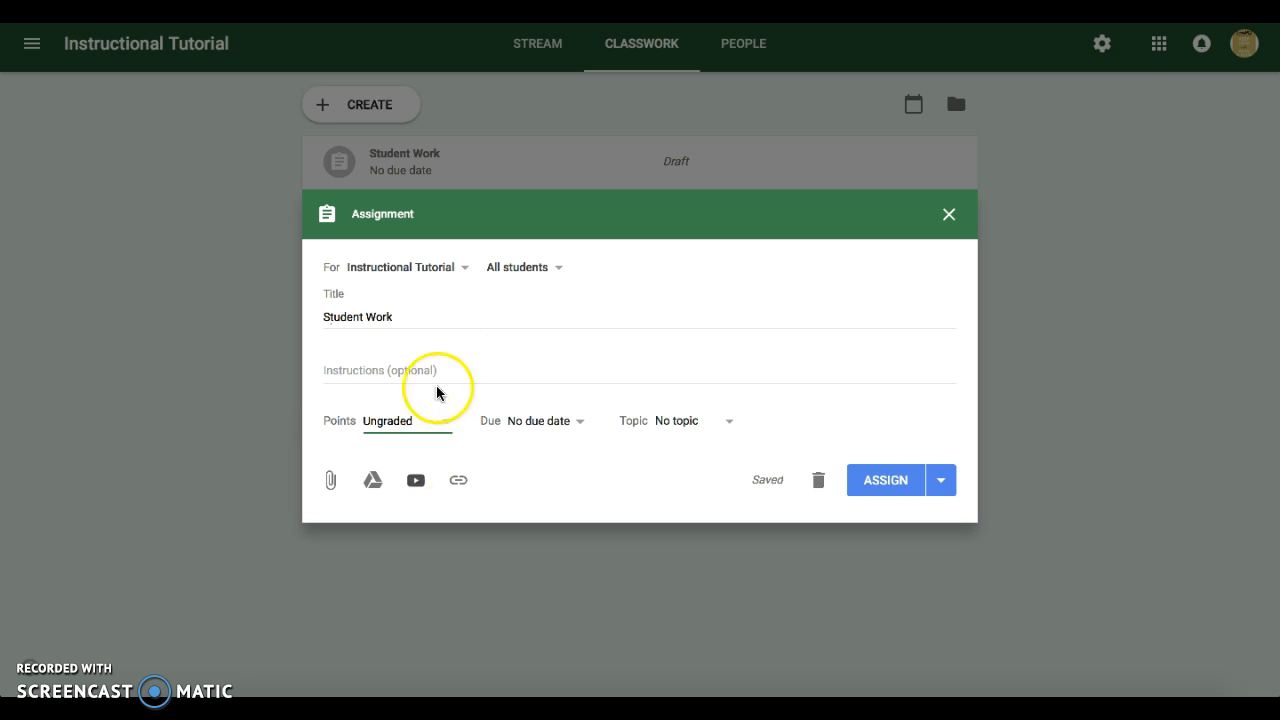
Set the assignment's due date and time to Nov 28, 2018, 11:59 PM.
click(577, 425)
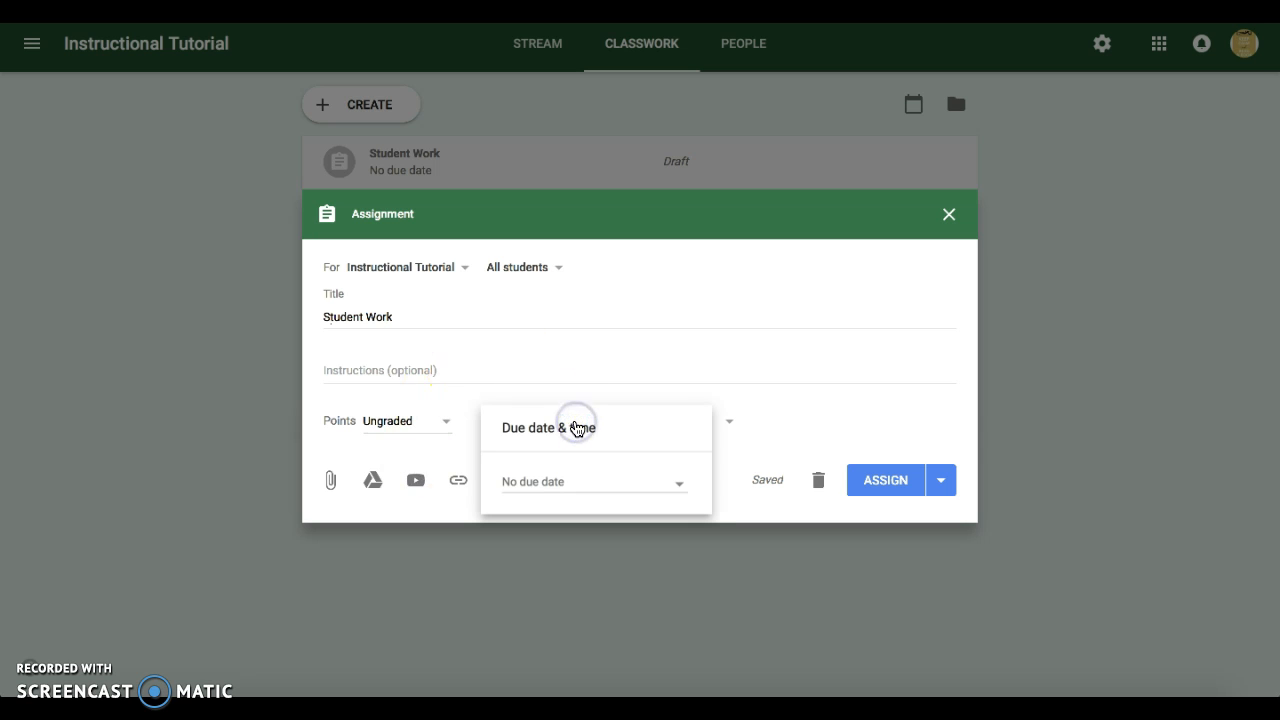
click(614, 484)
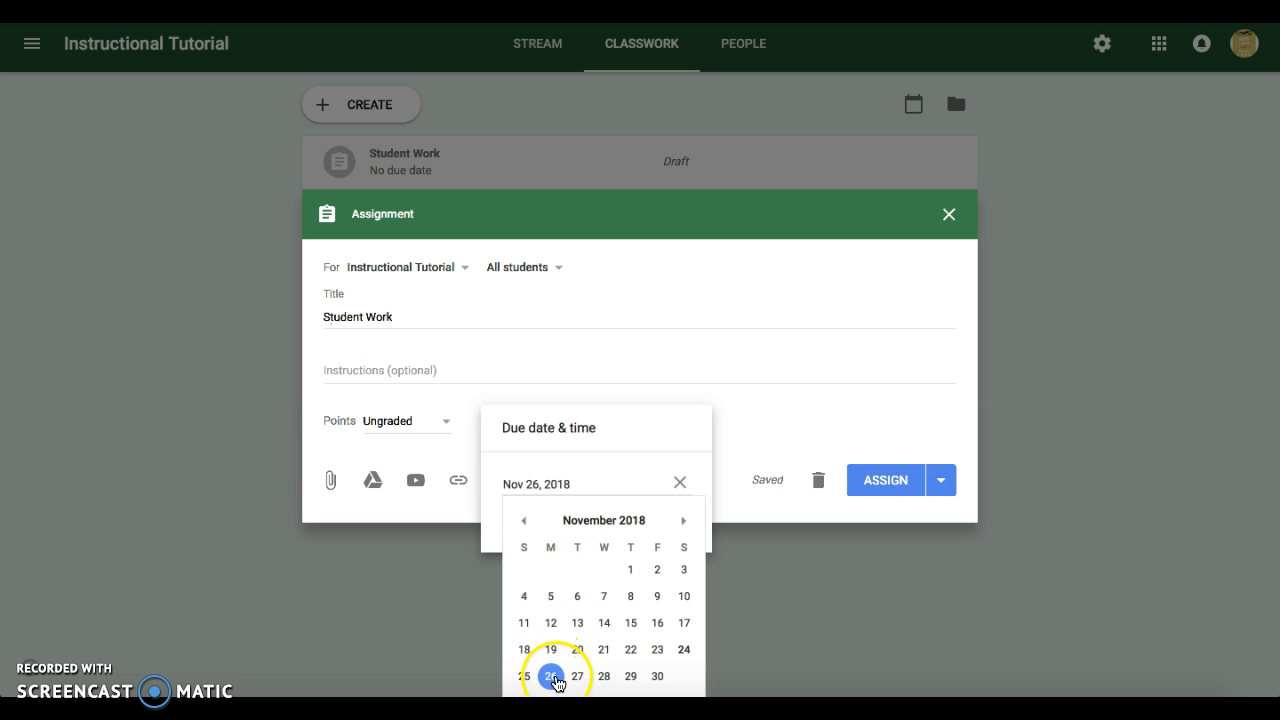
click(605, 678)
click(546, 524)
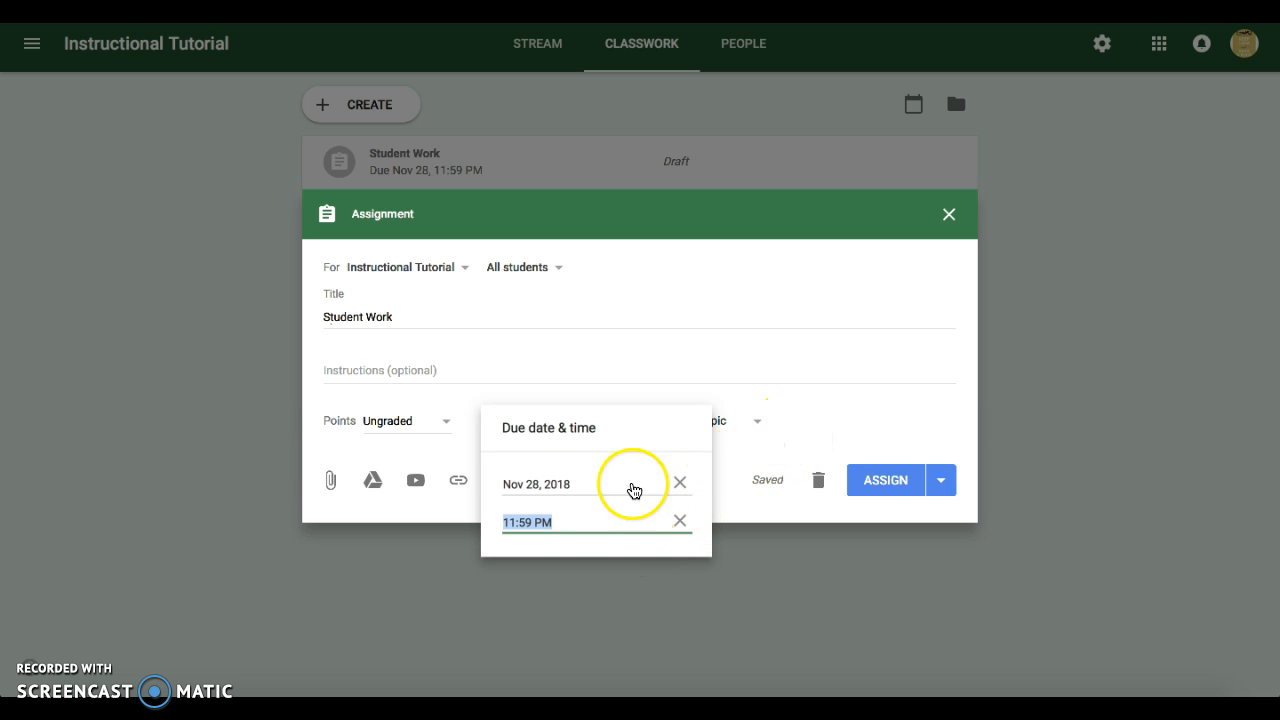
click(770, 447)
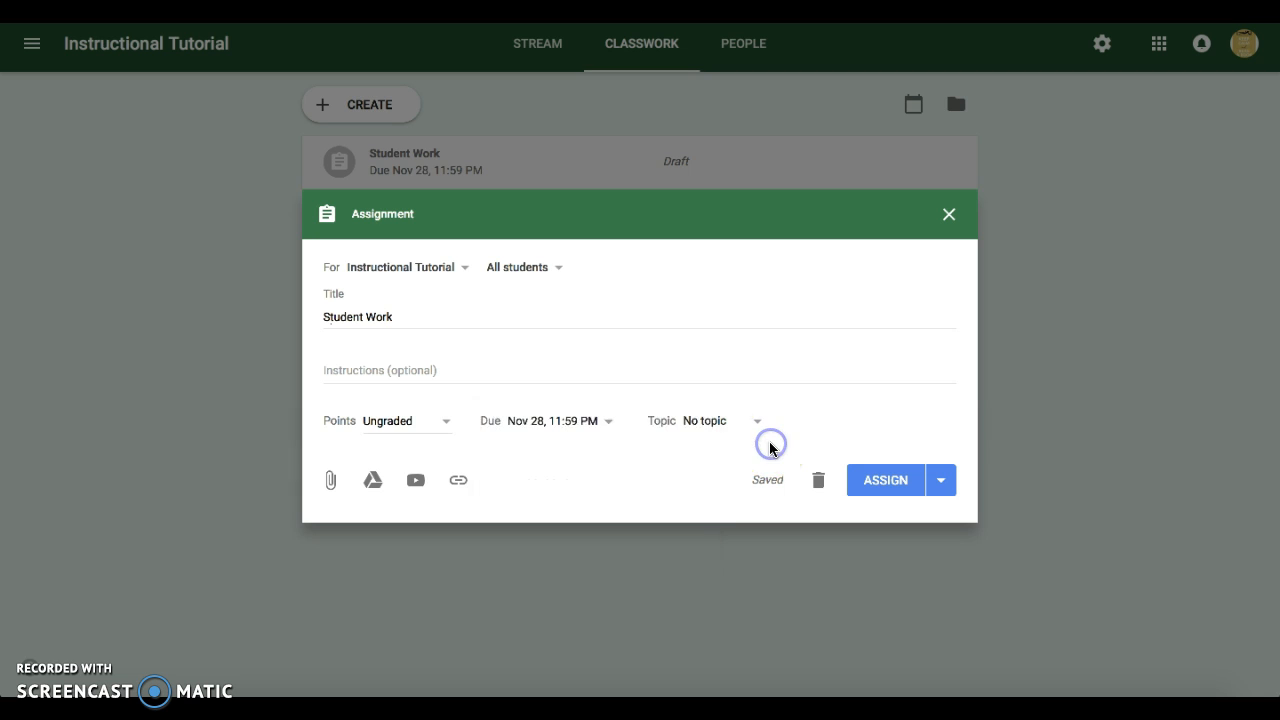
Check which topics, classes and students can be chosen for the assignment without changing the selections.
click(720, 426)
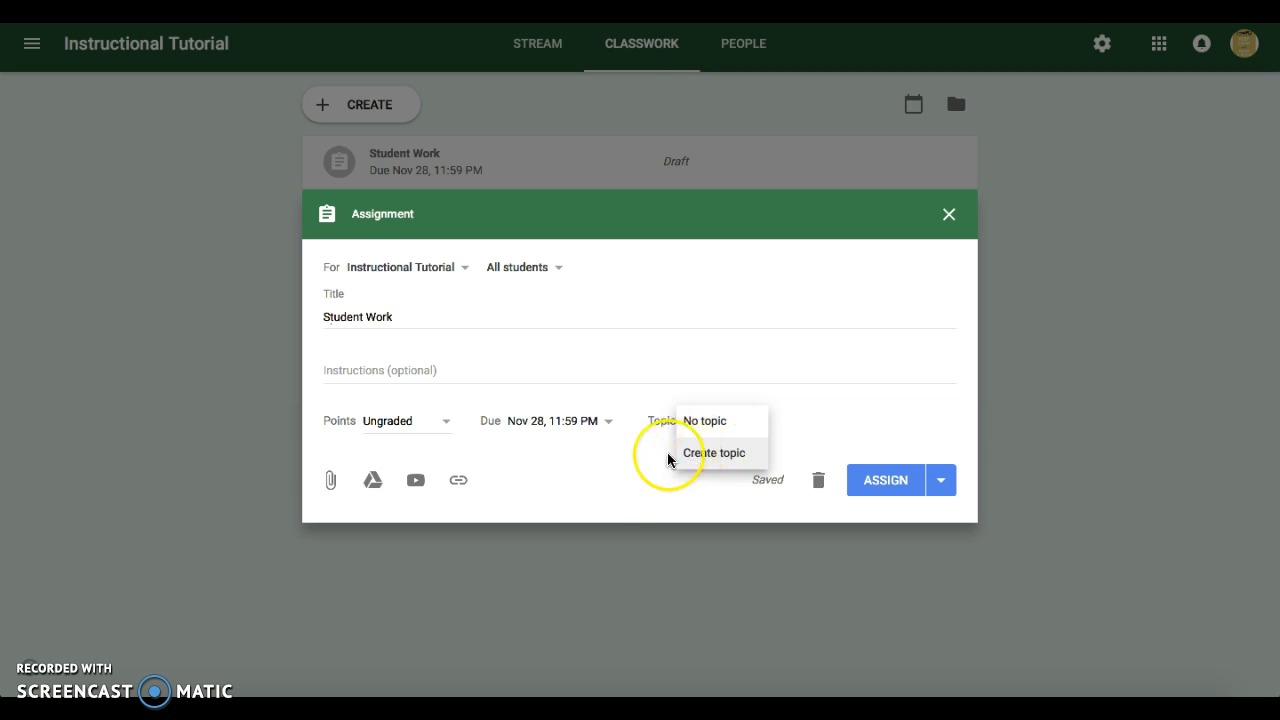
click(620, 466)
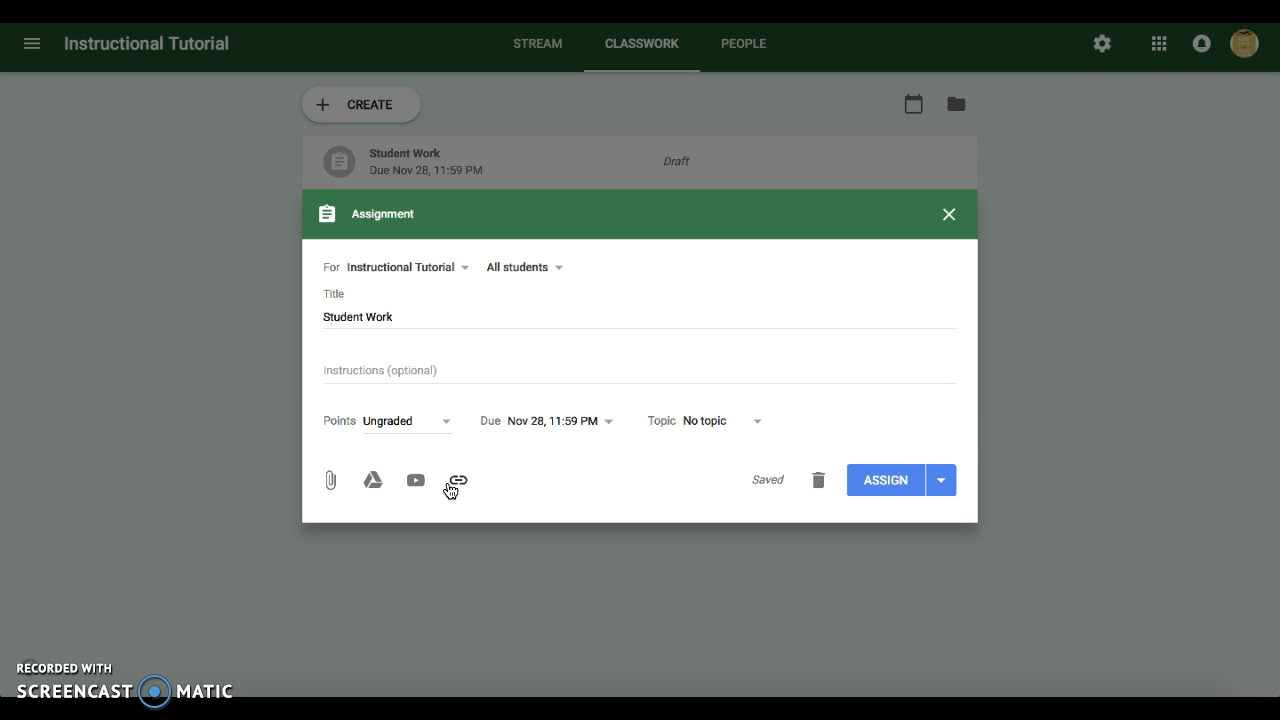
click(465, 270)
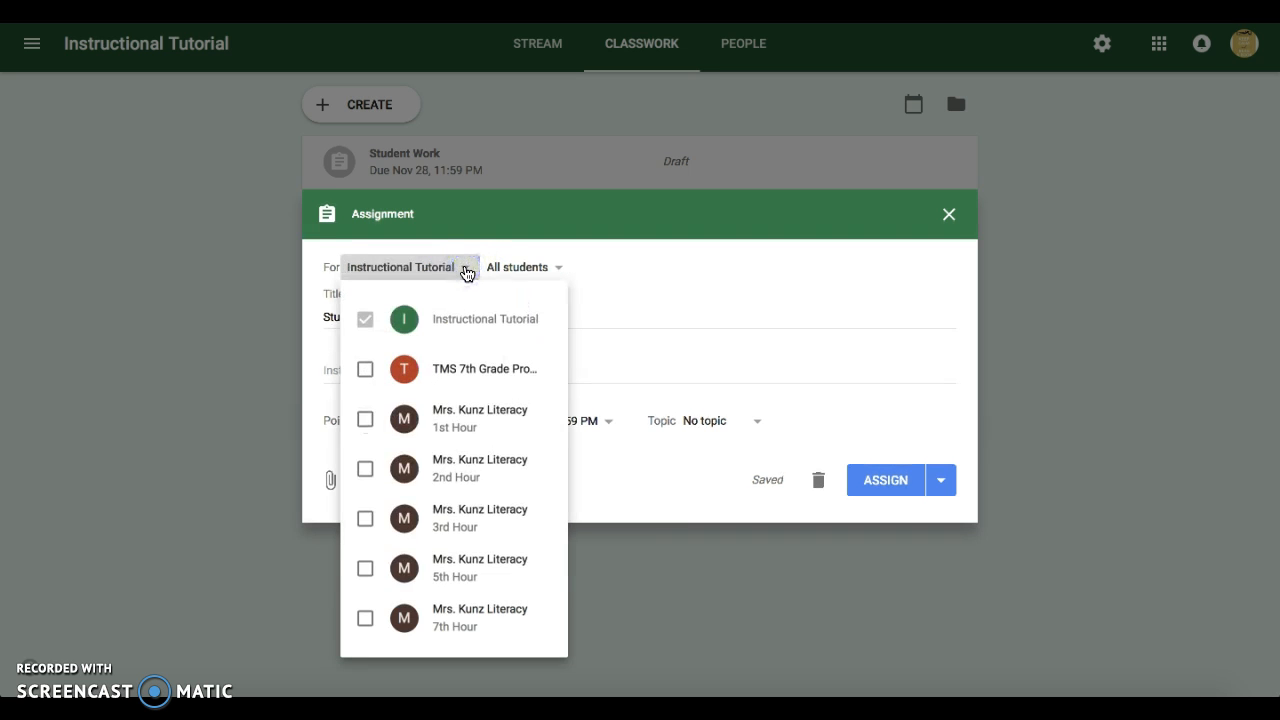
click(623, 267)
click(558, 267)
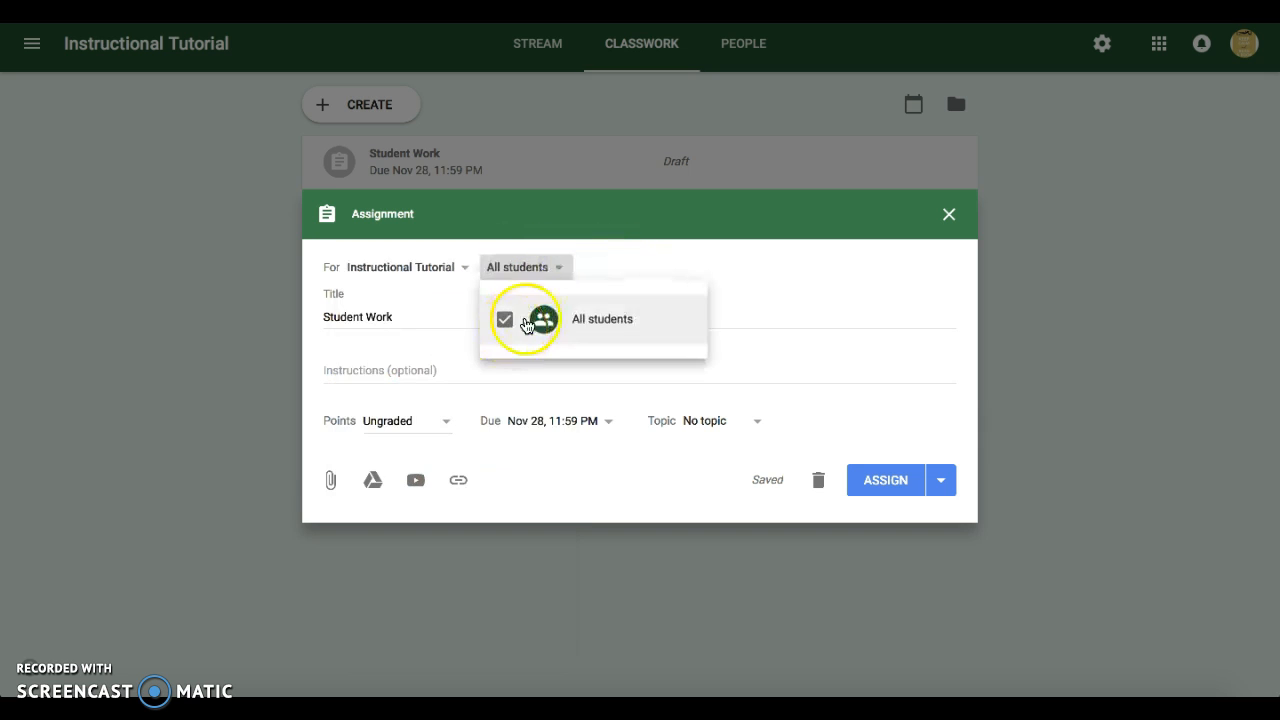
click(615, 276)
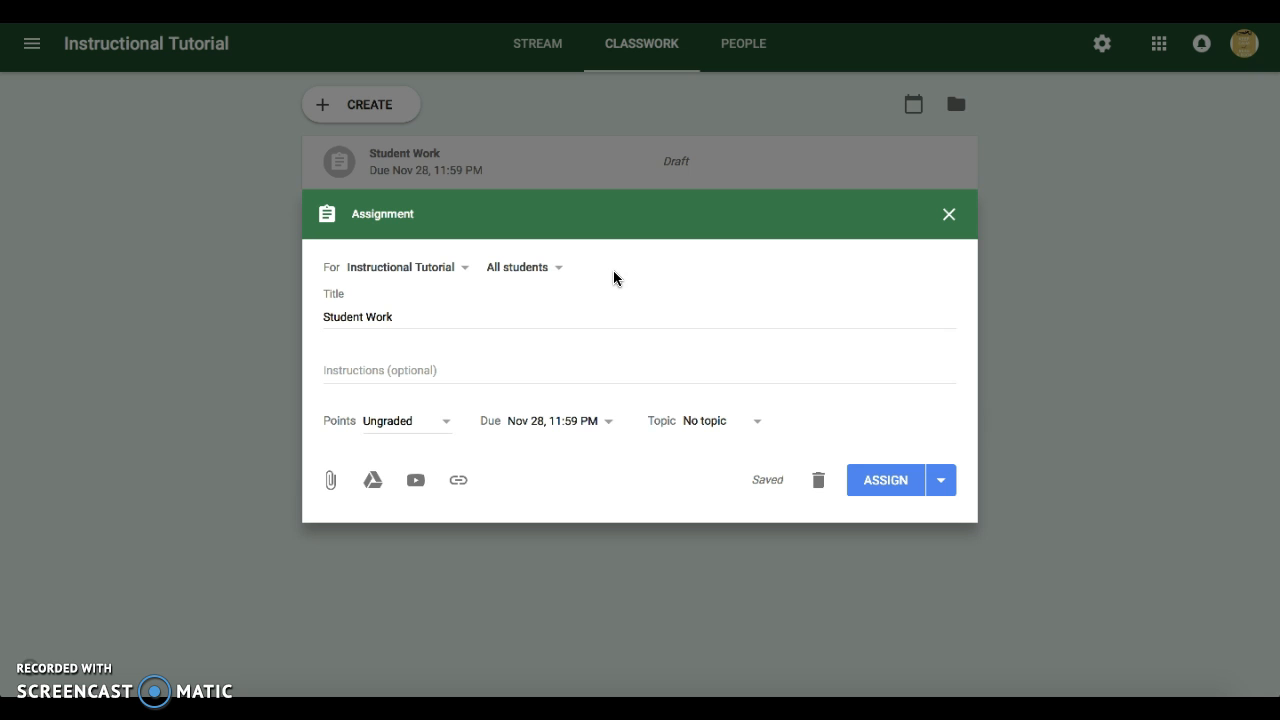
Assign the Student Work assignment to the class immediately and dismiss the tip about adding topics.
click(941, 482)
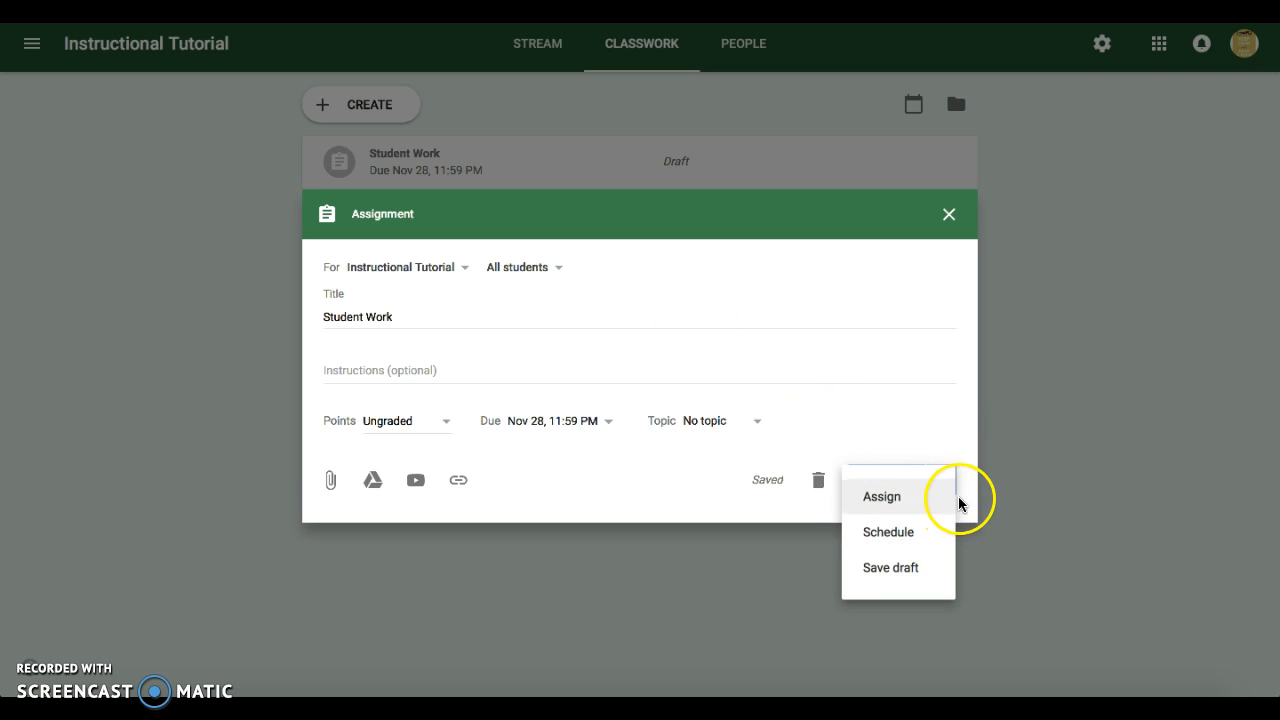
click(958, 496)
click(890, 481)
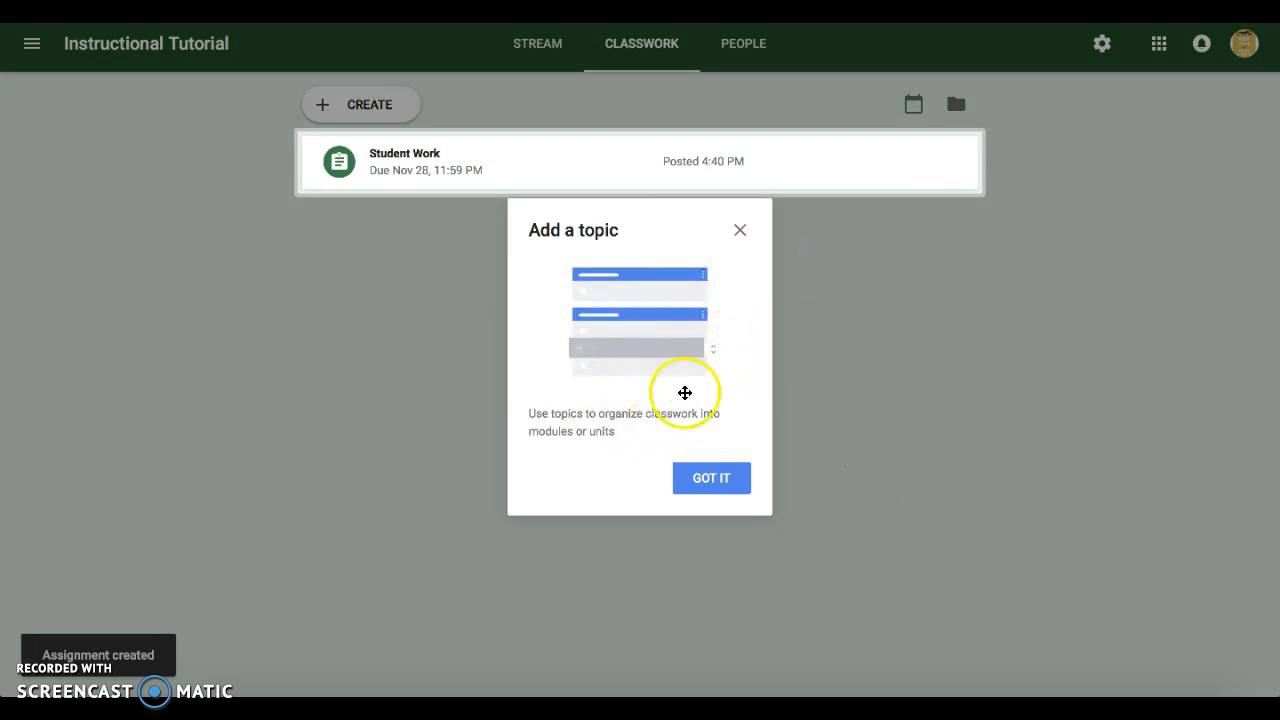
click(740, 233)
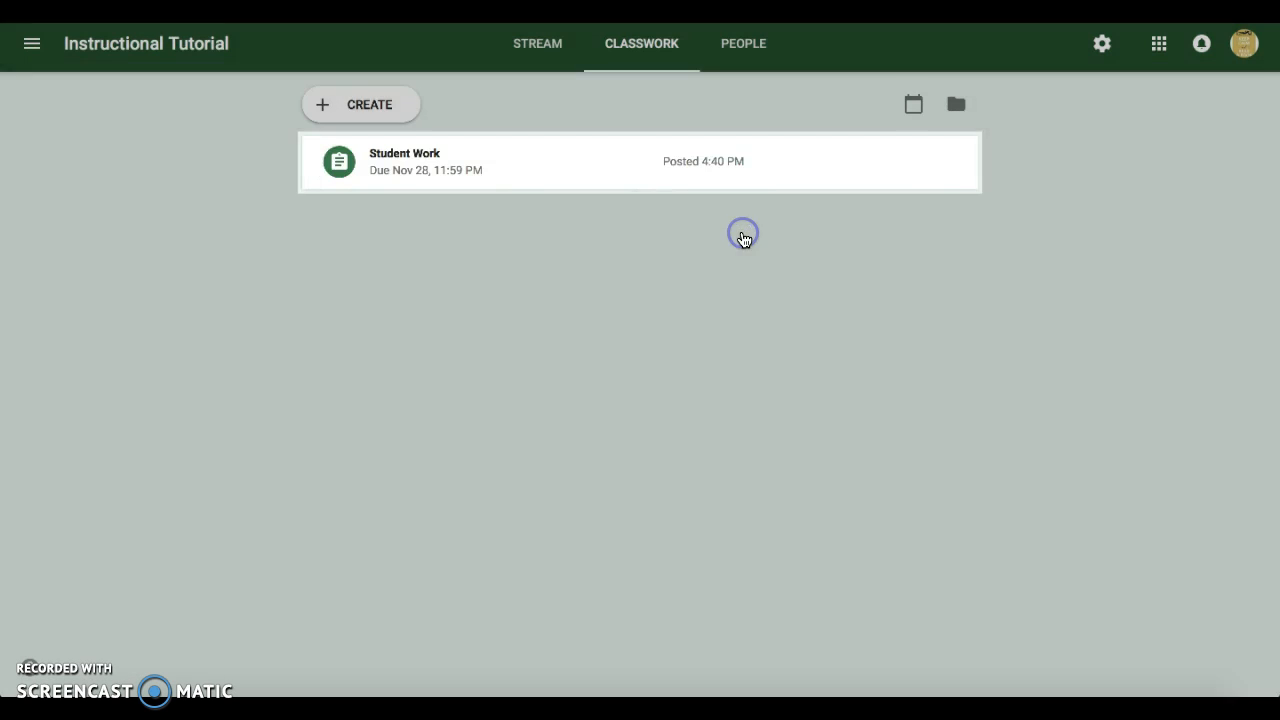
click(681, 338)
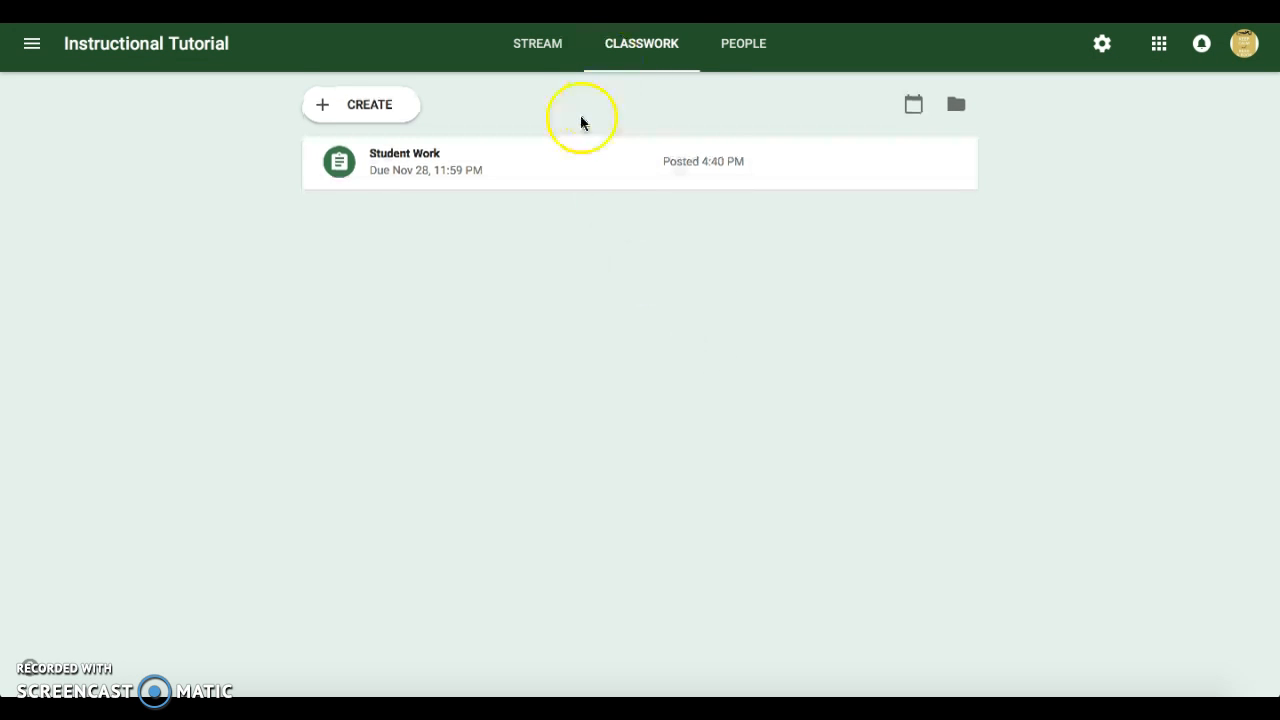
View the submissions page of the Student Work assignment from the class stream, and return to the stream.
click(556, 56)
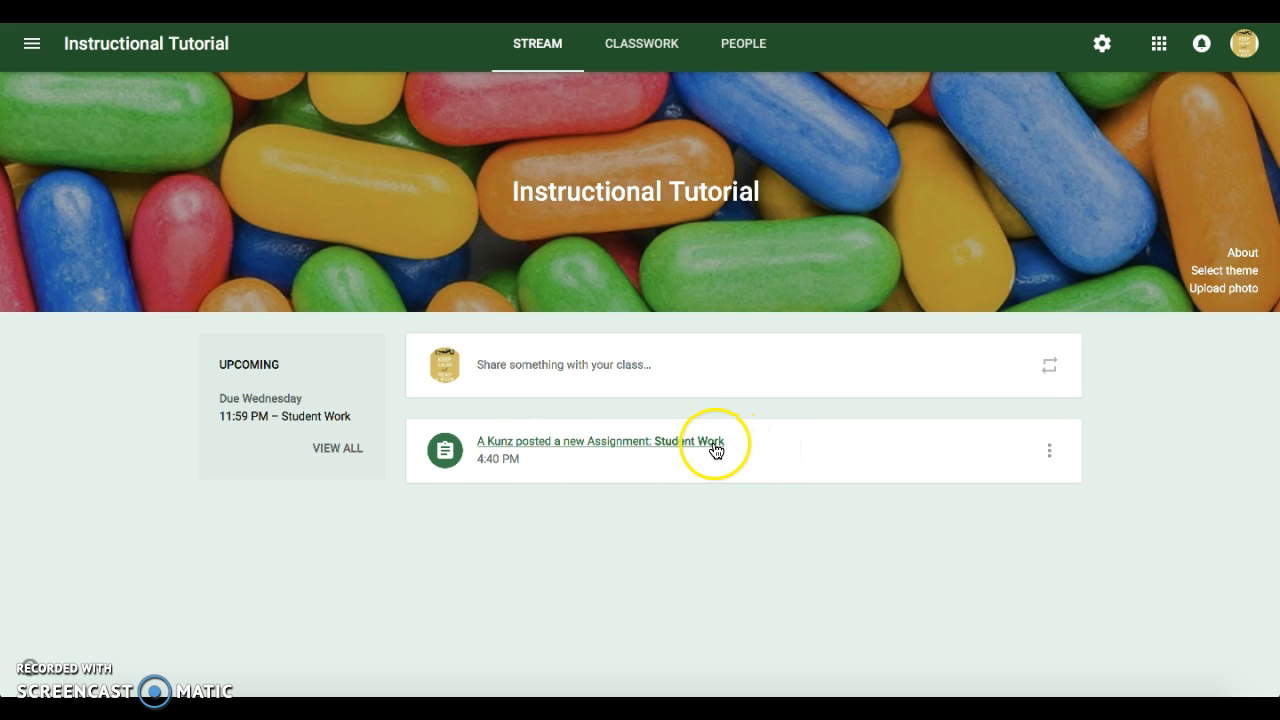
click(620, 445)
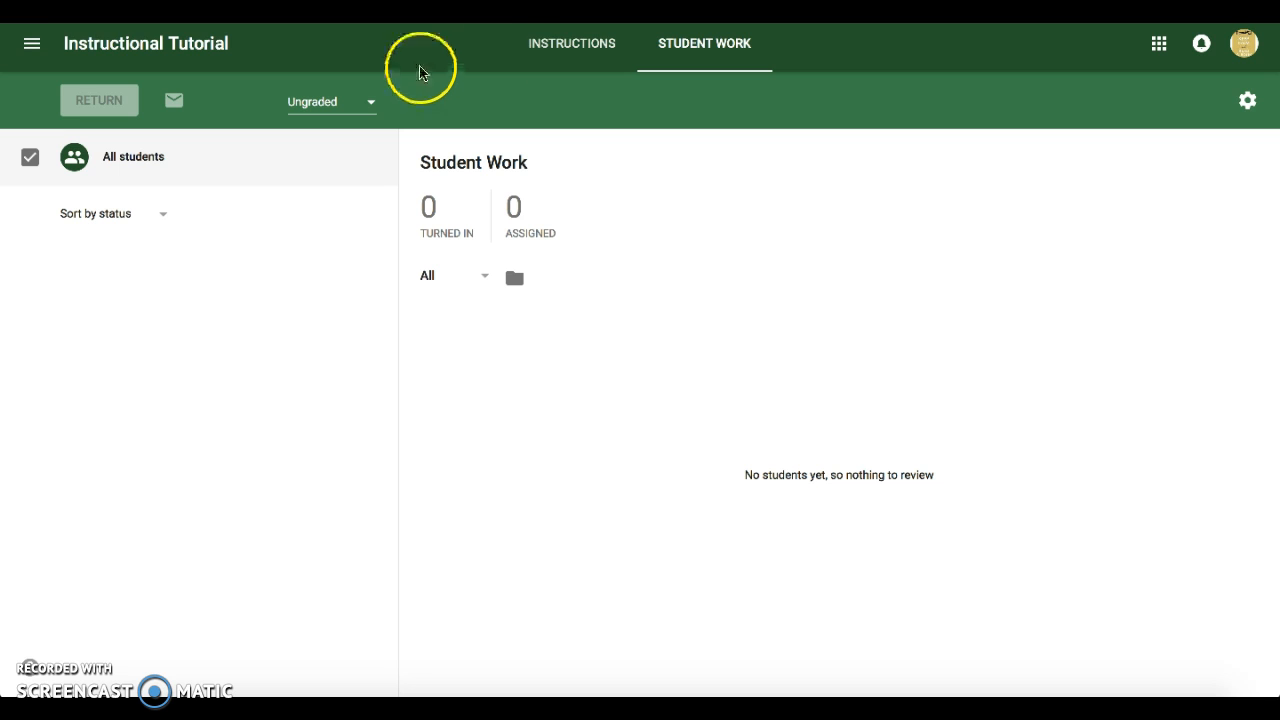
click(100, 44)
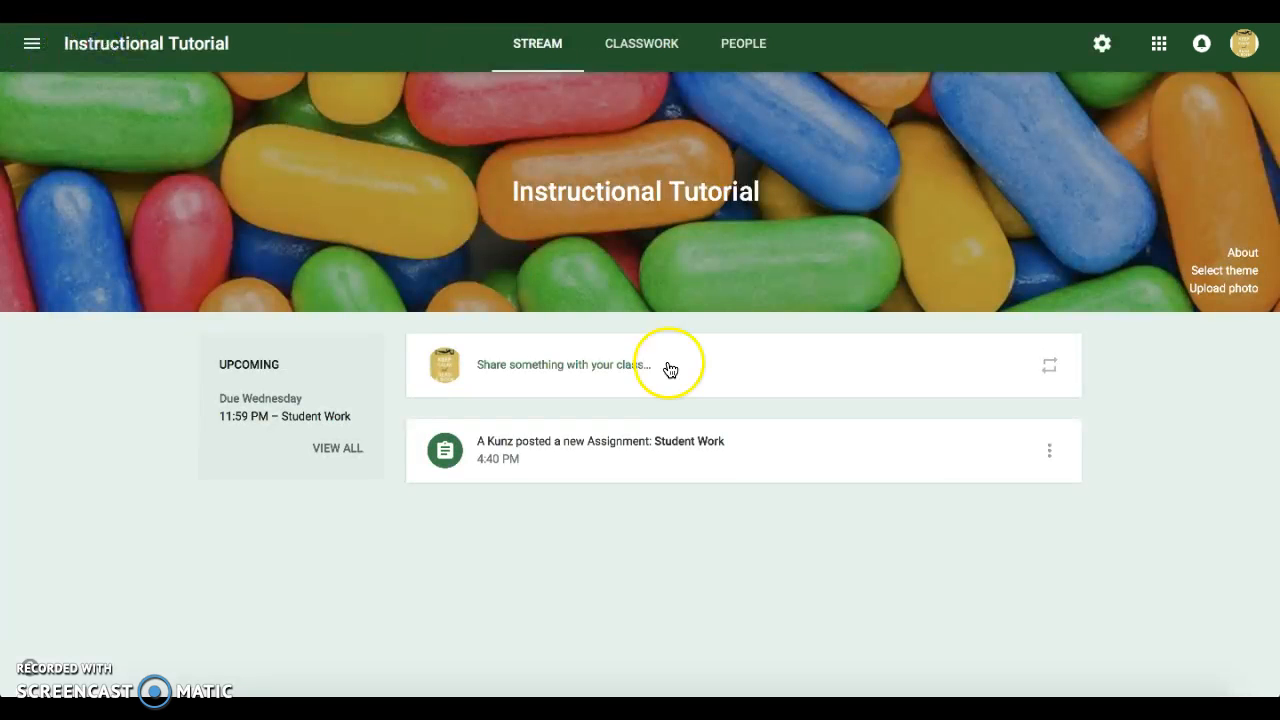
Highlight the class code in the Students section of the class's people page, and return to the stream.
click(743, 52)
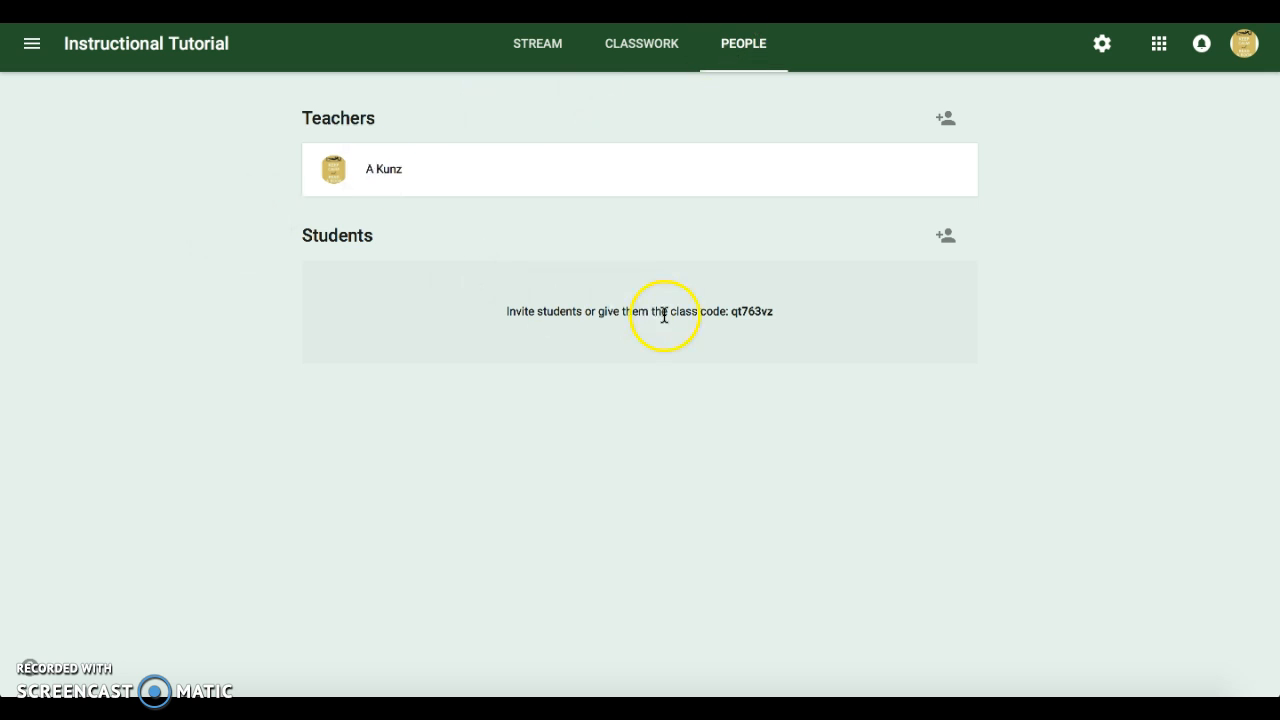
drag(729, 311, 780, 311)
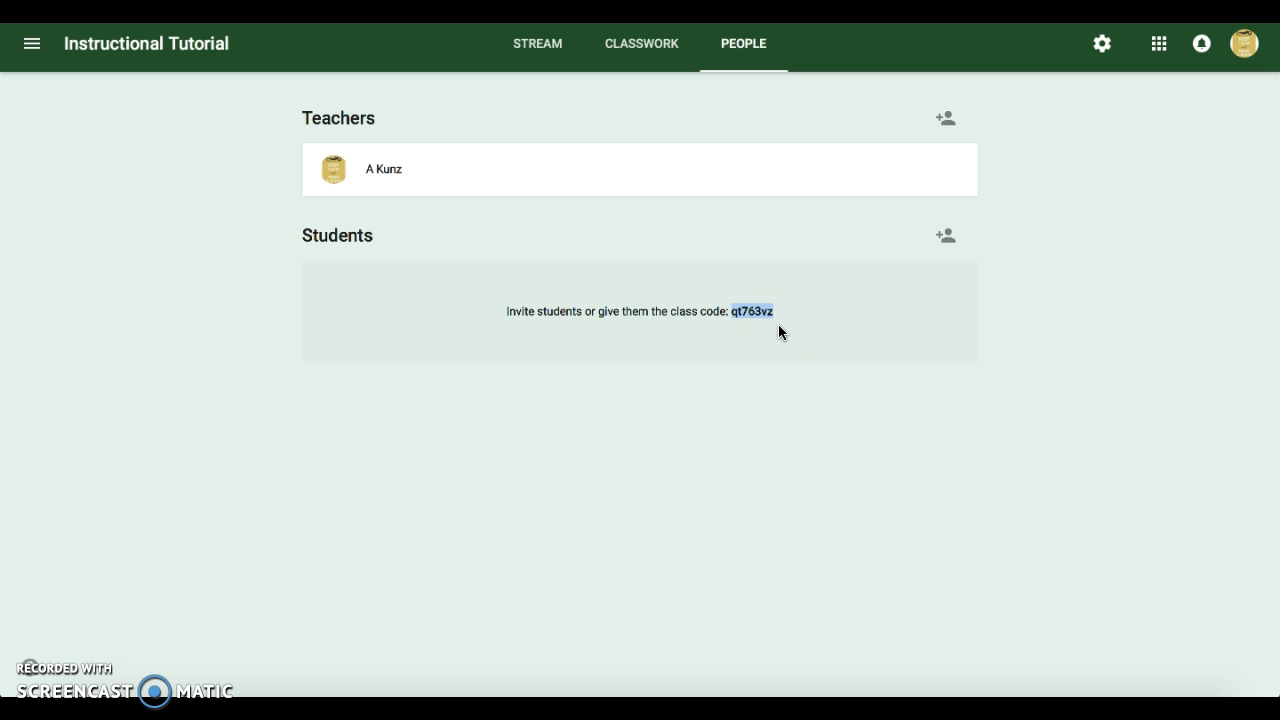
click(777, 261)
click(563, 52)
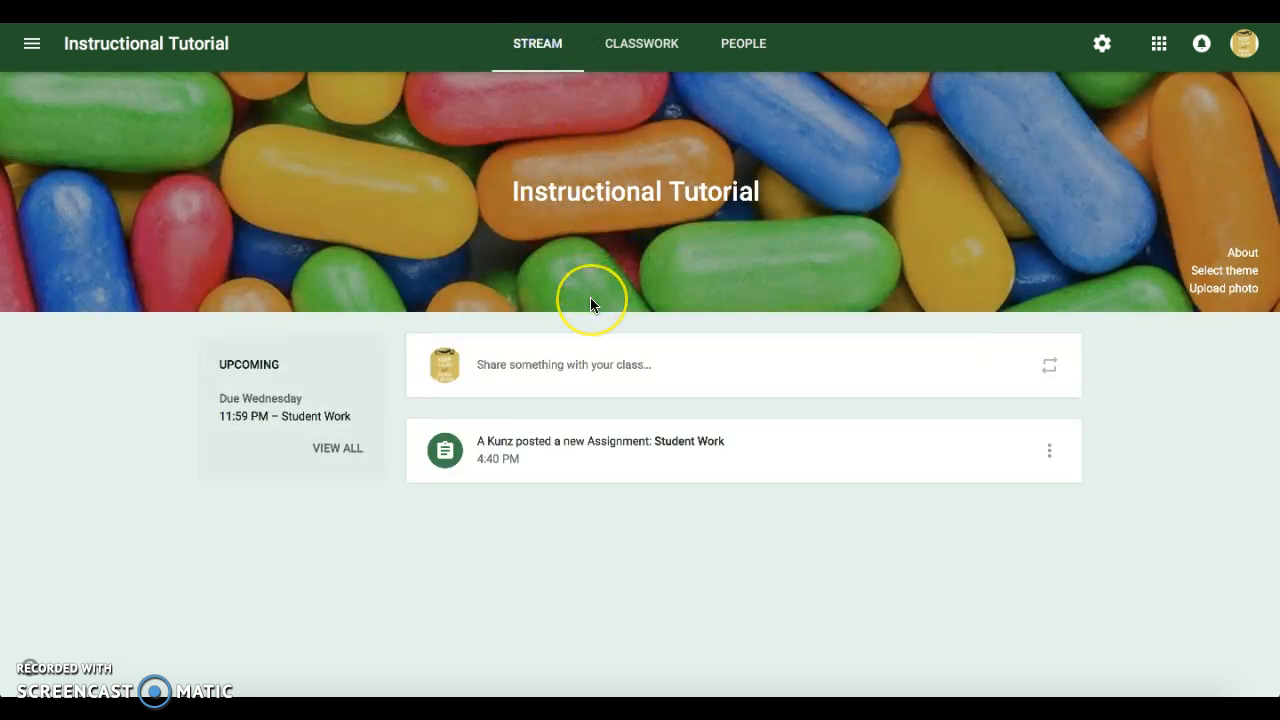
View the form for inviting students from the people page, cancel it without inviting anyone, and return to the stream.
click(757, 48)
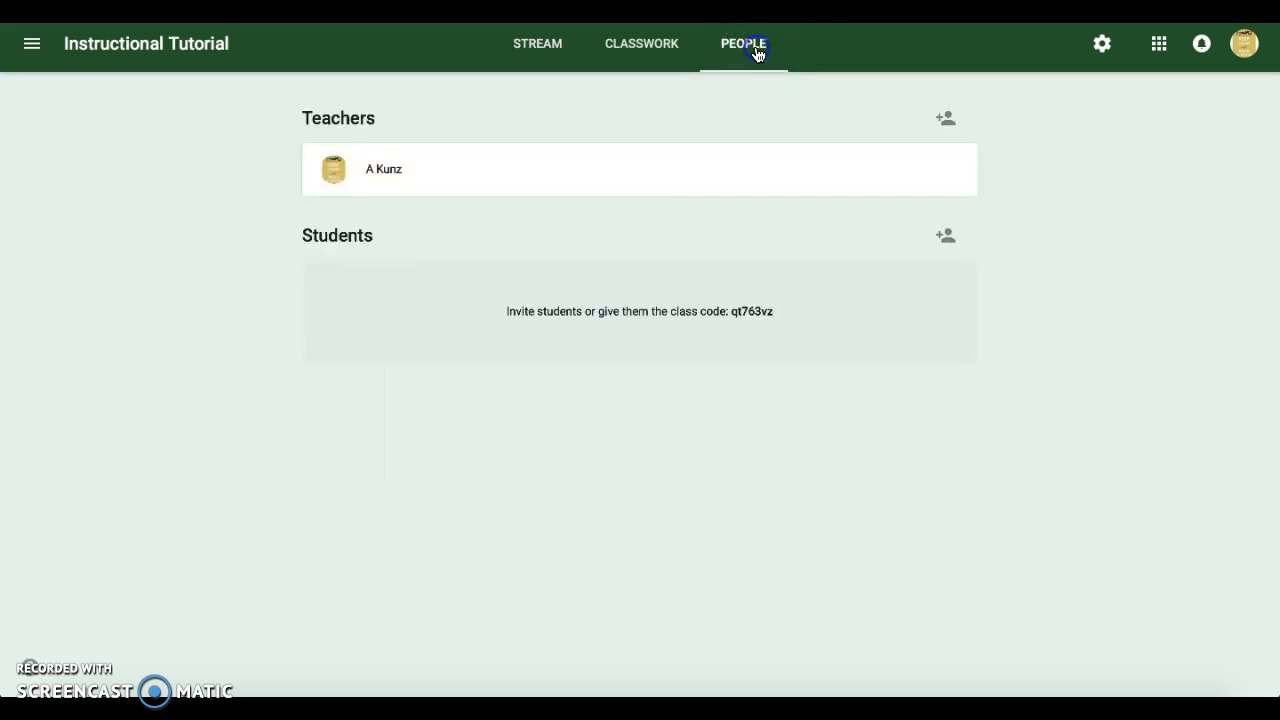
click(740, 125)
click(945, 238)
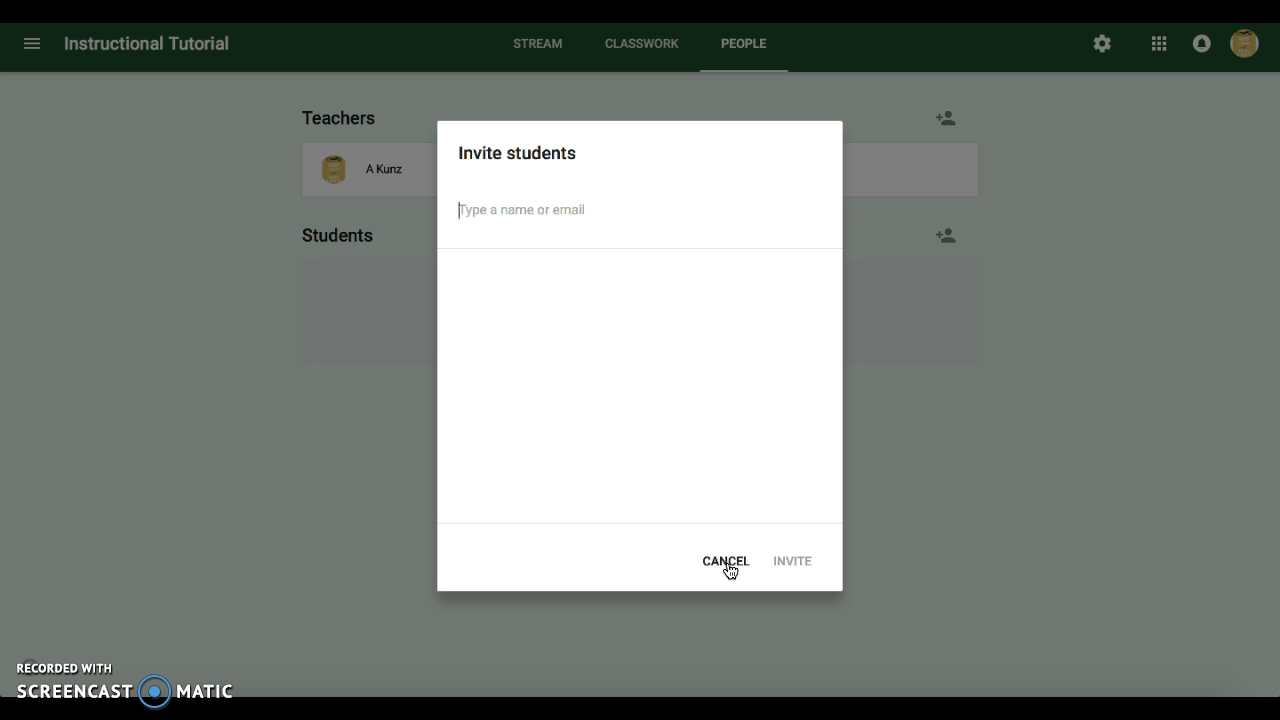
click(729, 566)
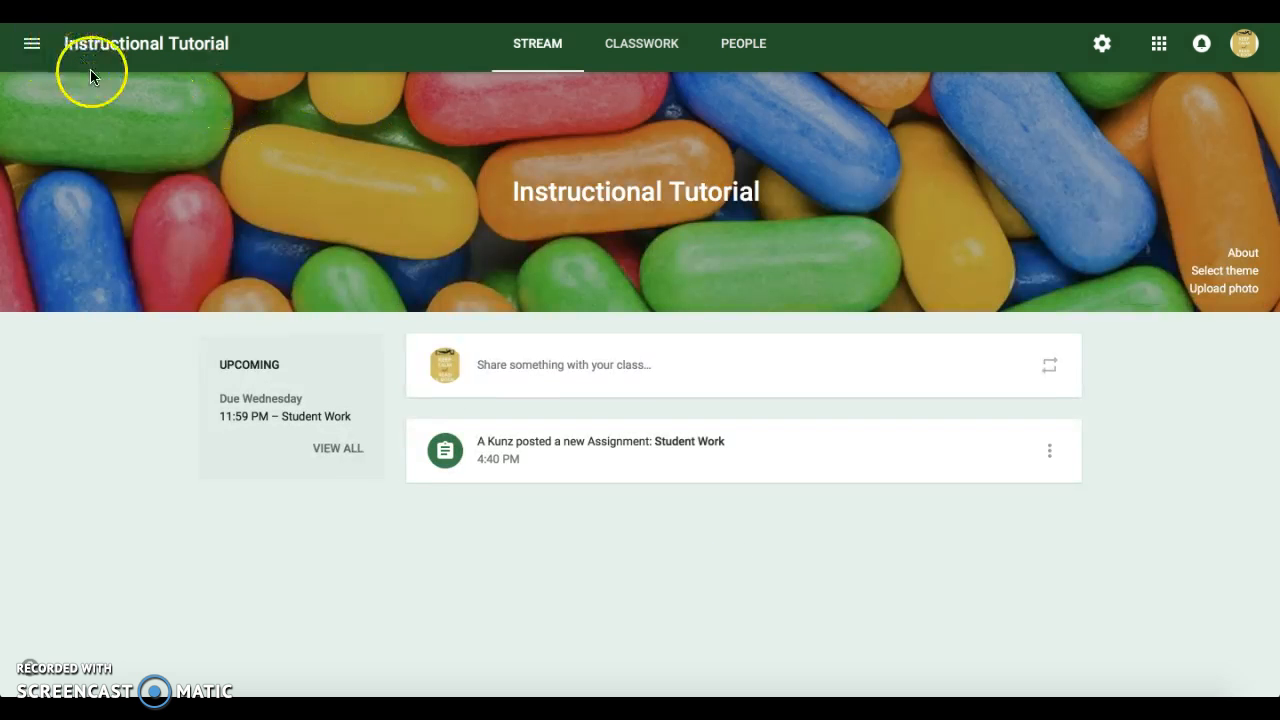
Show the class's teachers and students again, and open the main navigation.
click(735, 58)
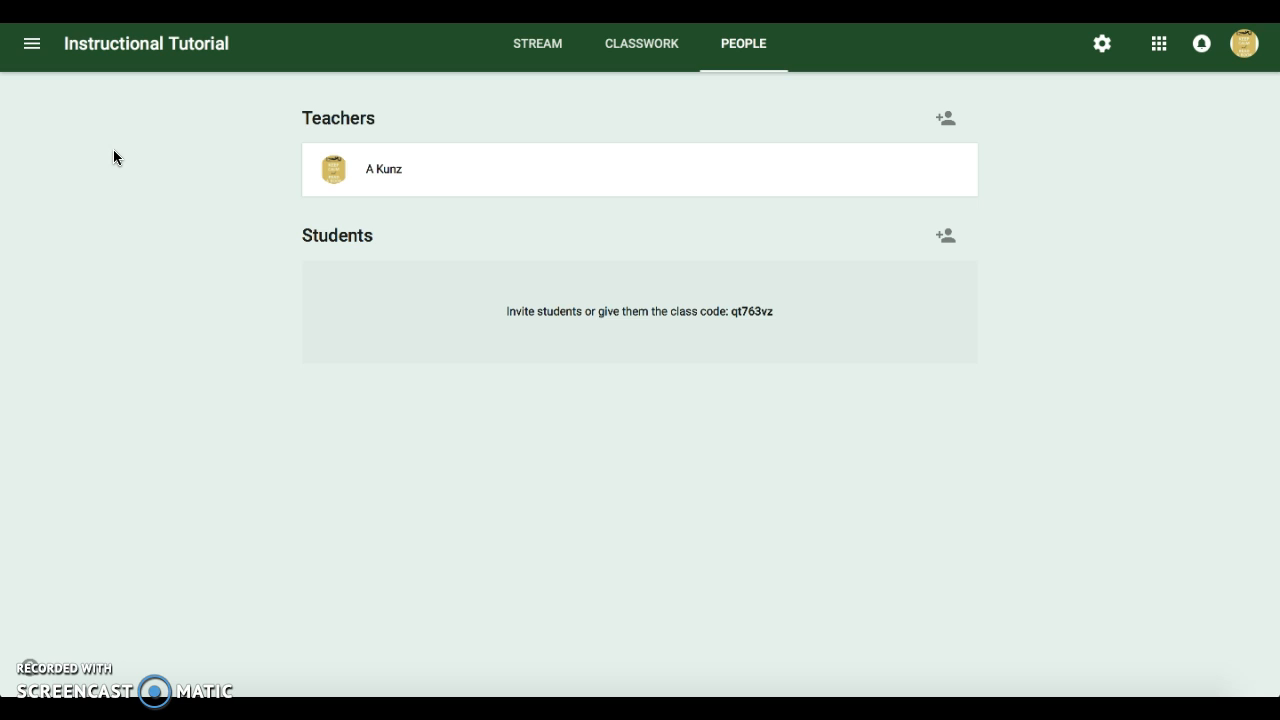
click(32, 44)
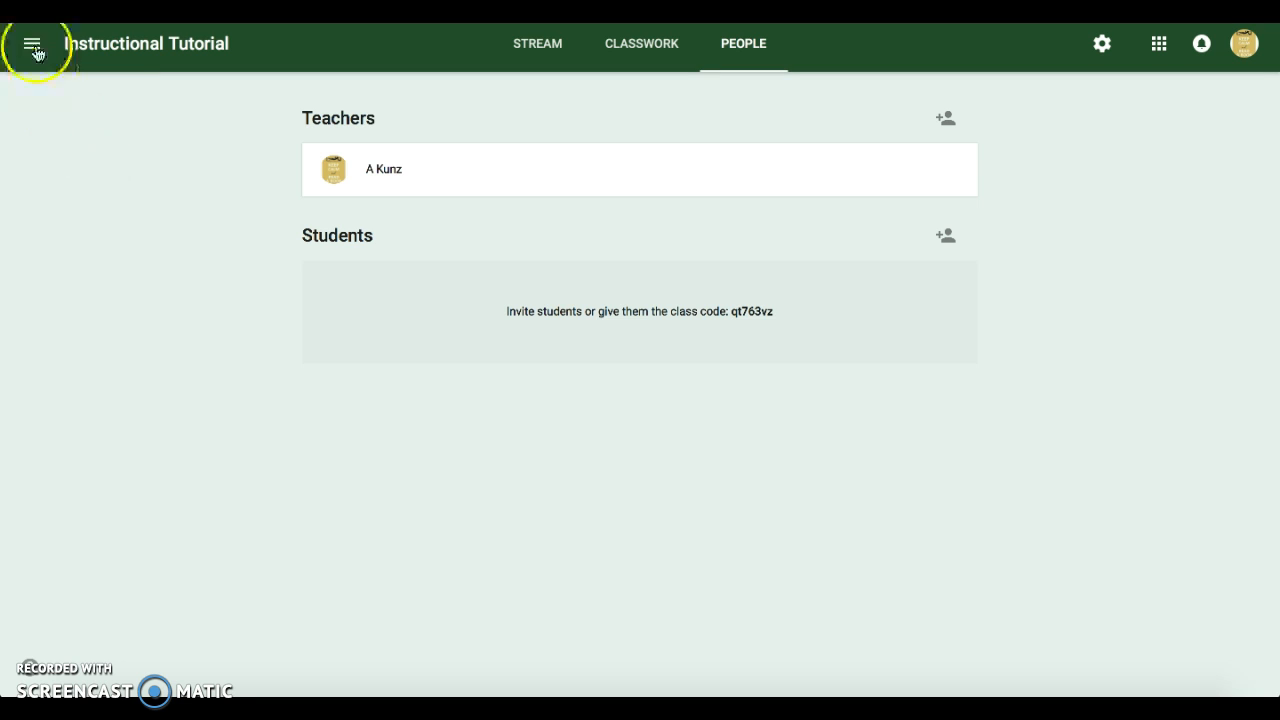